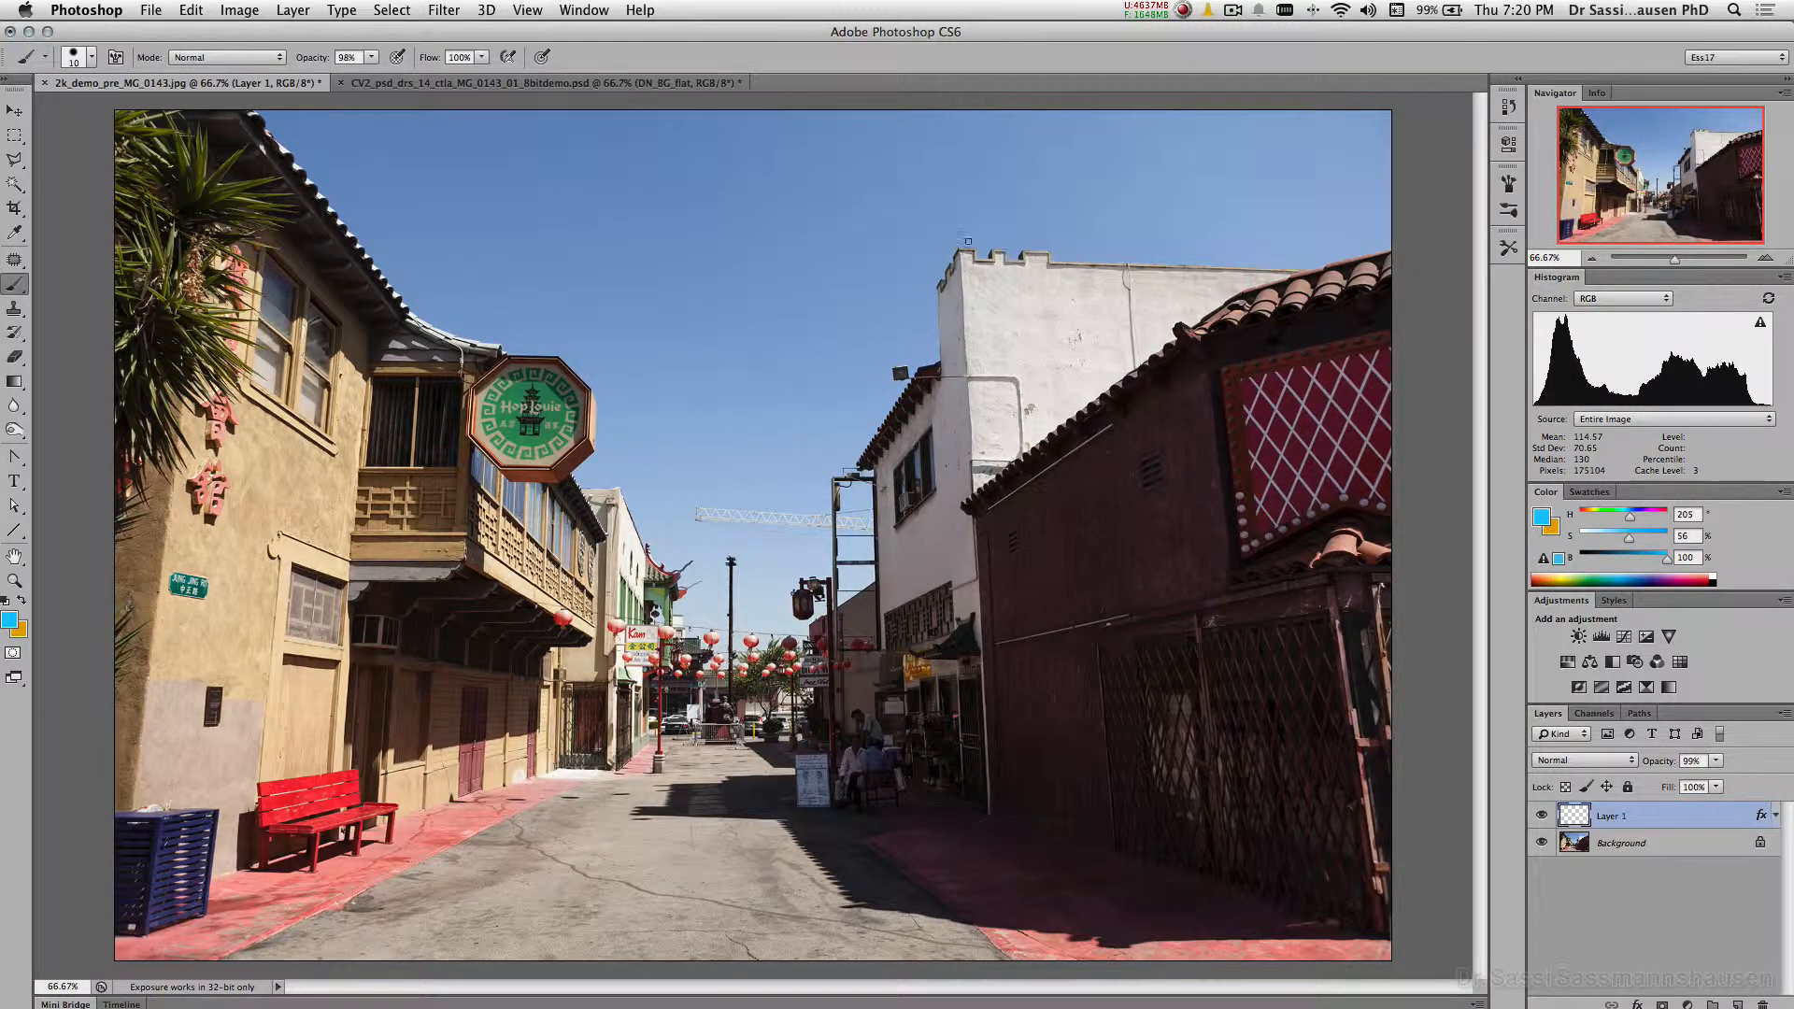
Step: Brush a straight blue line from the white building's upper corner to the dark wall's base, and circle two spots on the adjoining rooflines
left_click(959, 250)
left_click(990, 814, "shift")
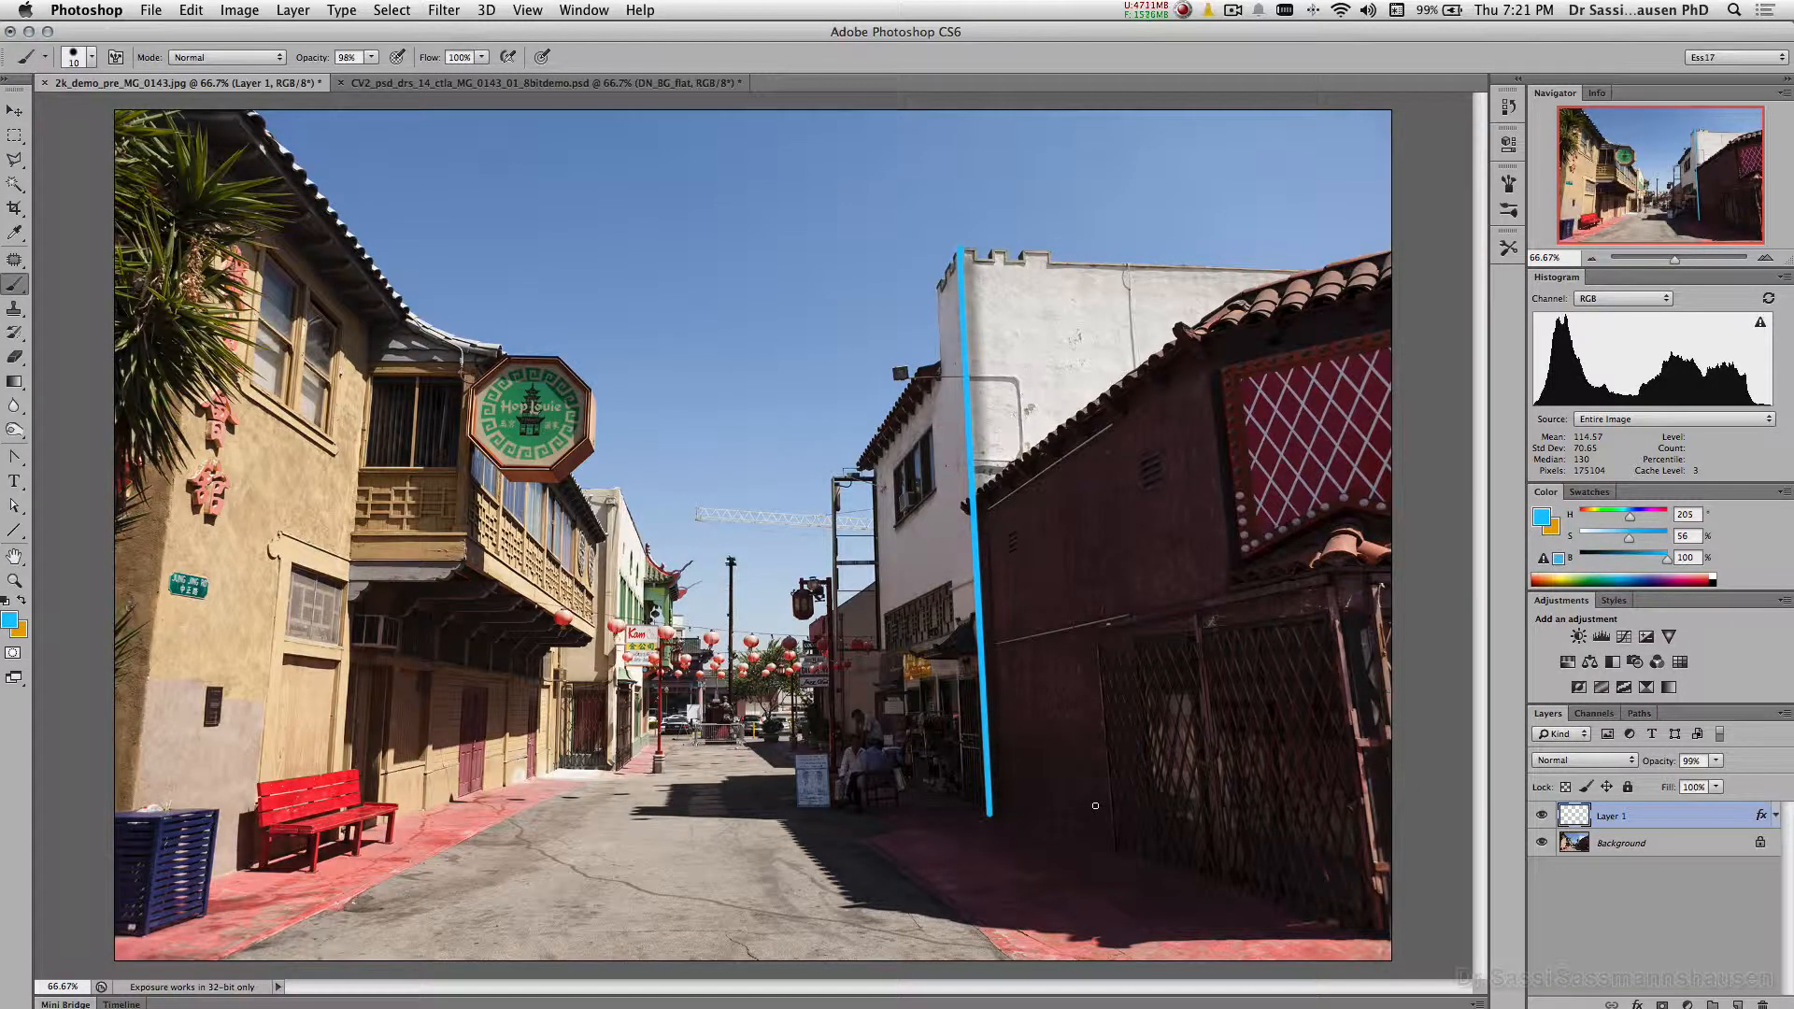
left_click_drag(1252, 244, 1219, 299)
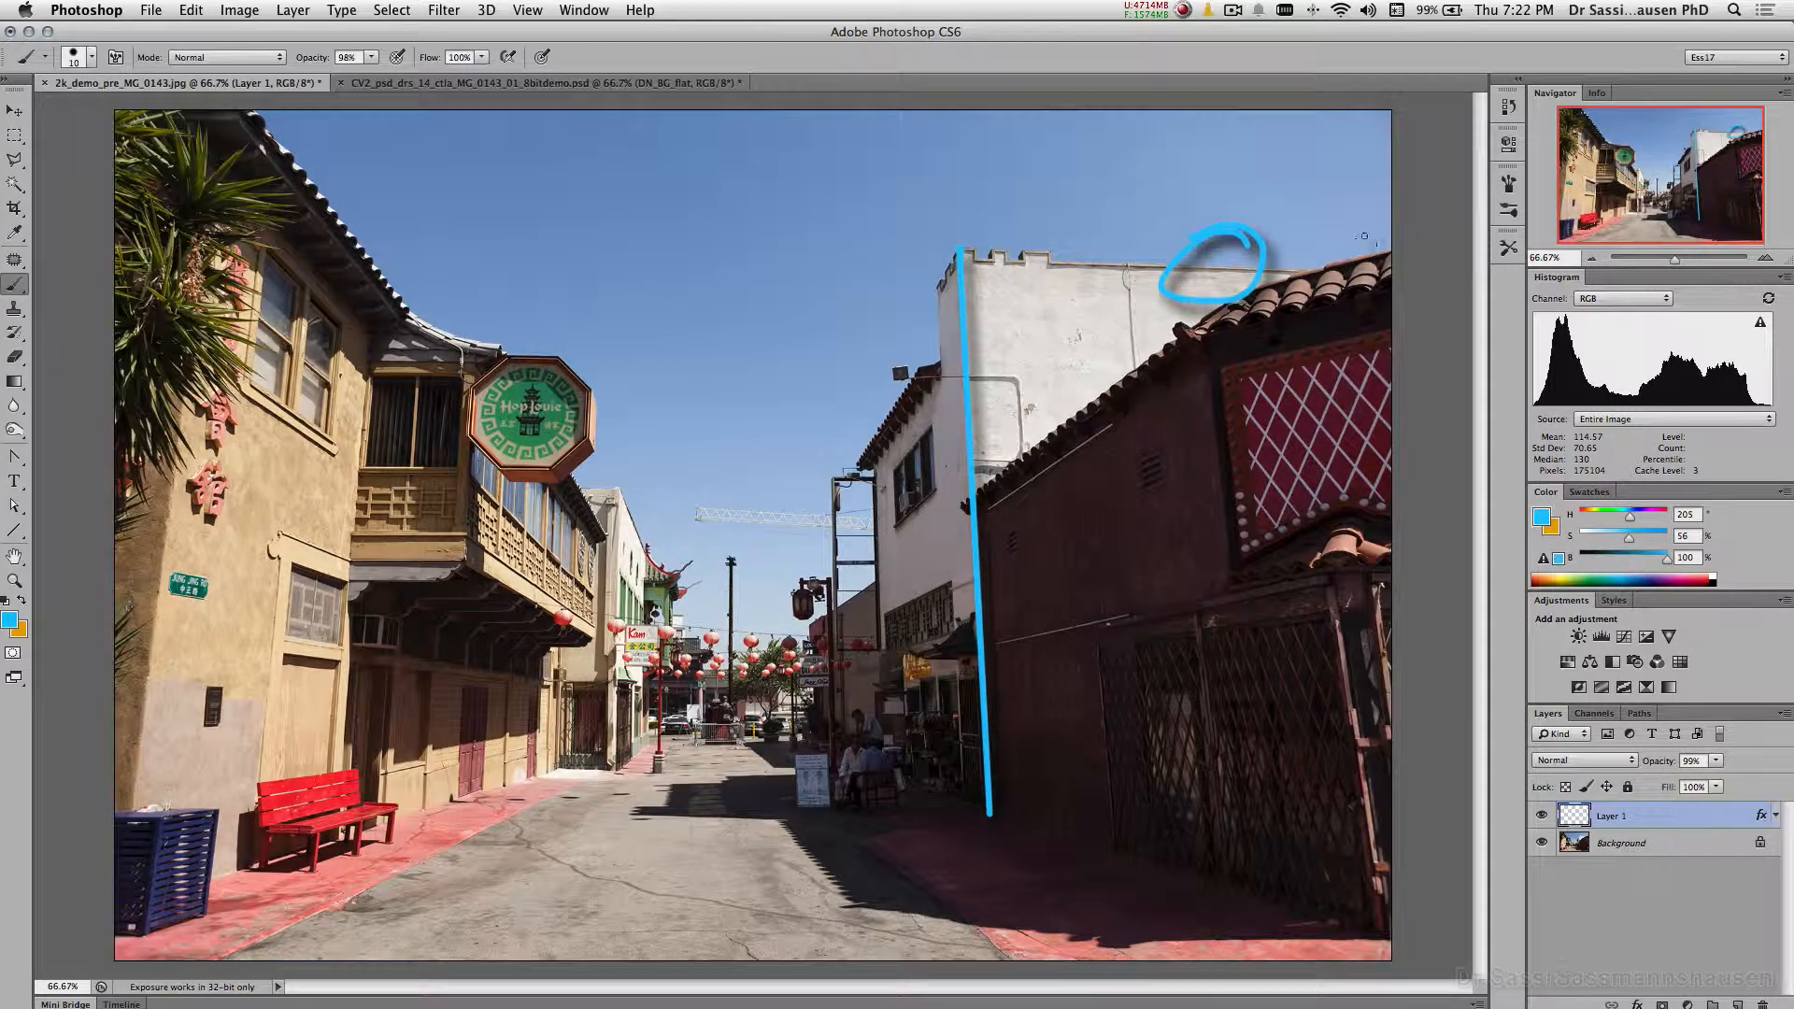
mouse_move(1364, 237)
left_mouse_down()
mouse_move(1341, 281)
mouse_move(1366, 250)
left_mouse_up()
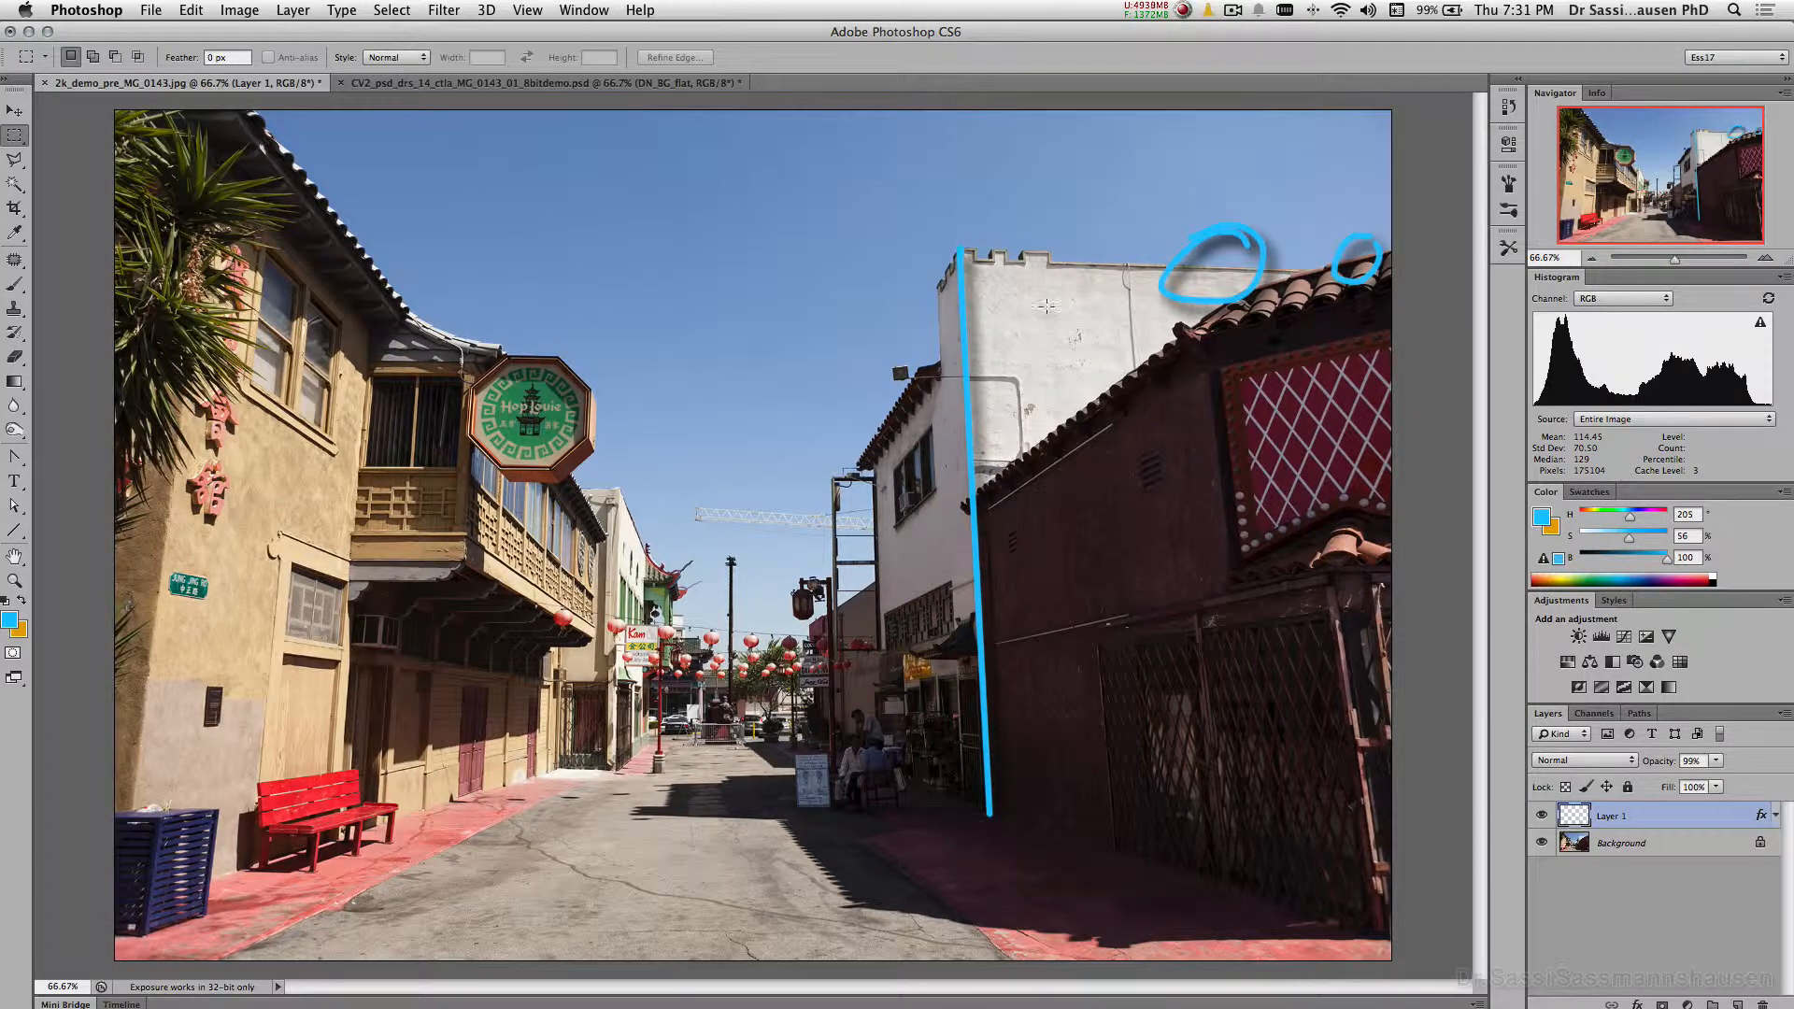
Step: Check the histogram of a small white-wall area and of the pale sky above the alley using rectangular selections, and deselect
left_click_drag(1008, 301, 1050, 343)
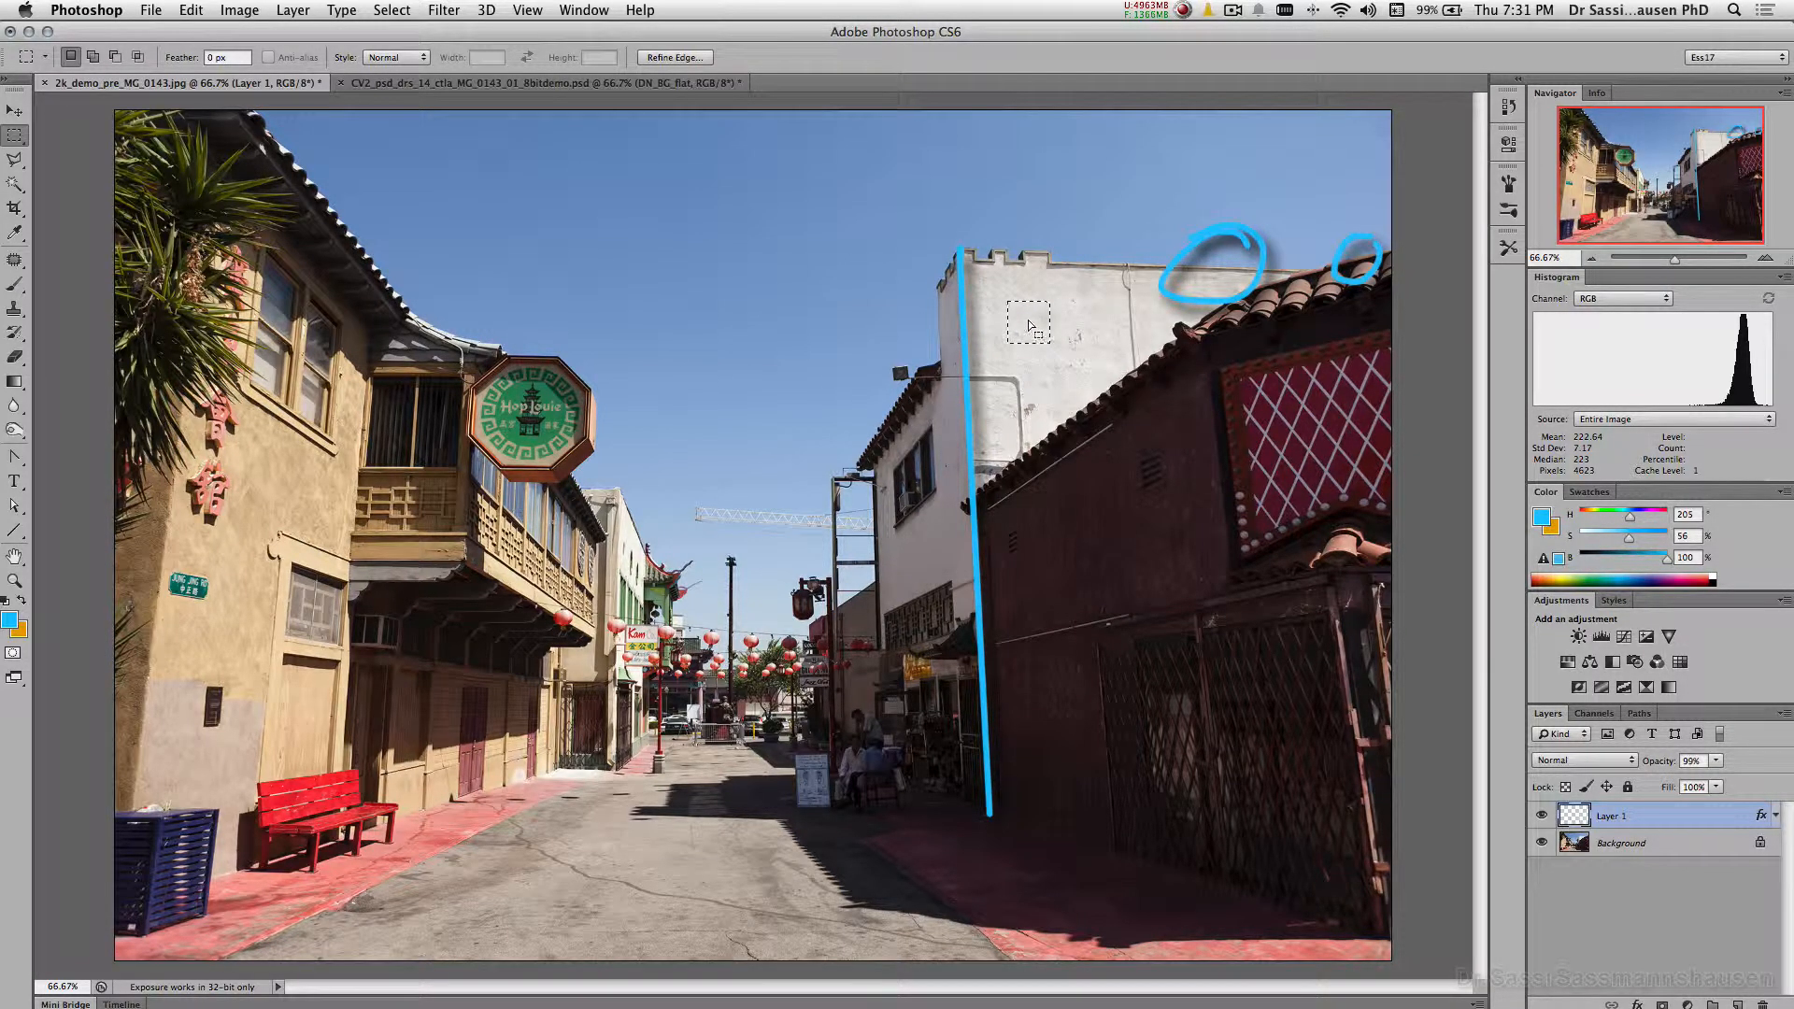
left_click_drag(743, 553, 778, 604)
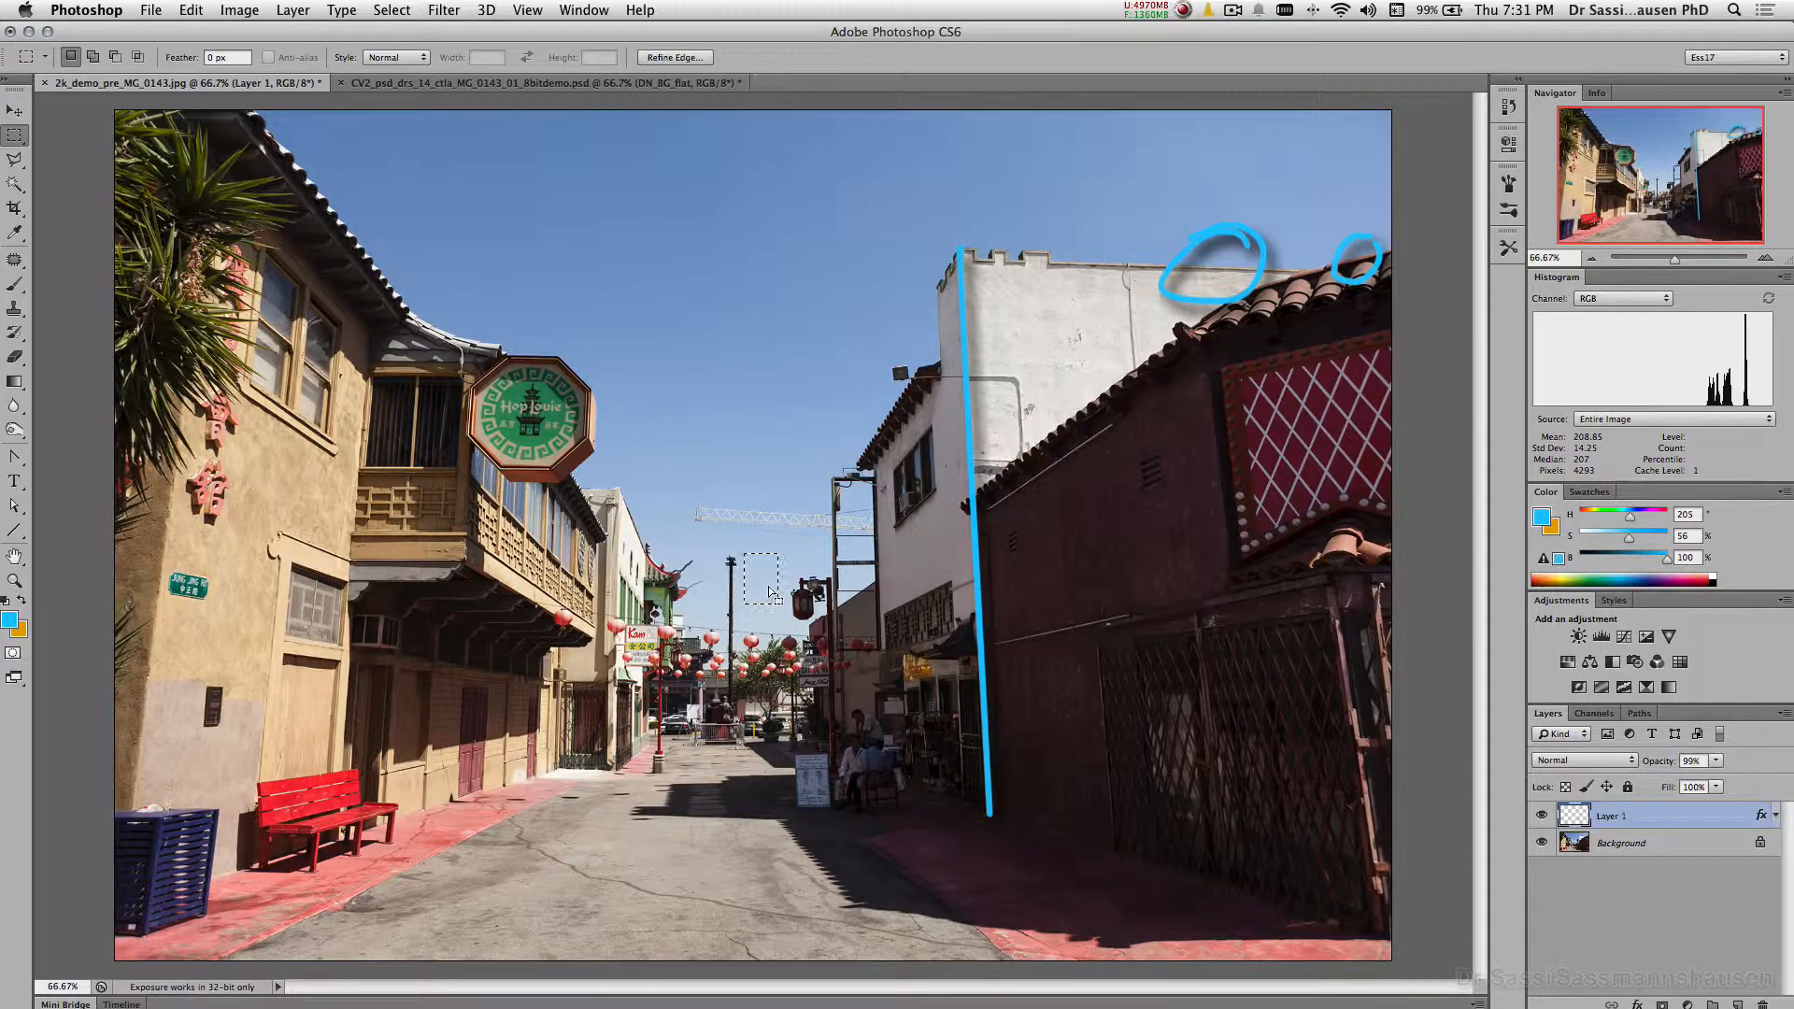
key("super+d")
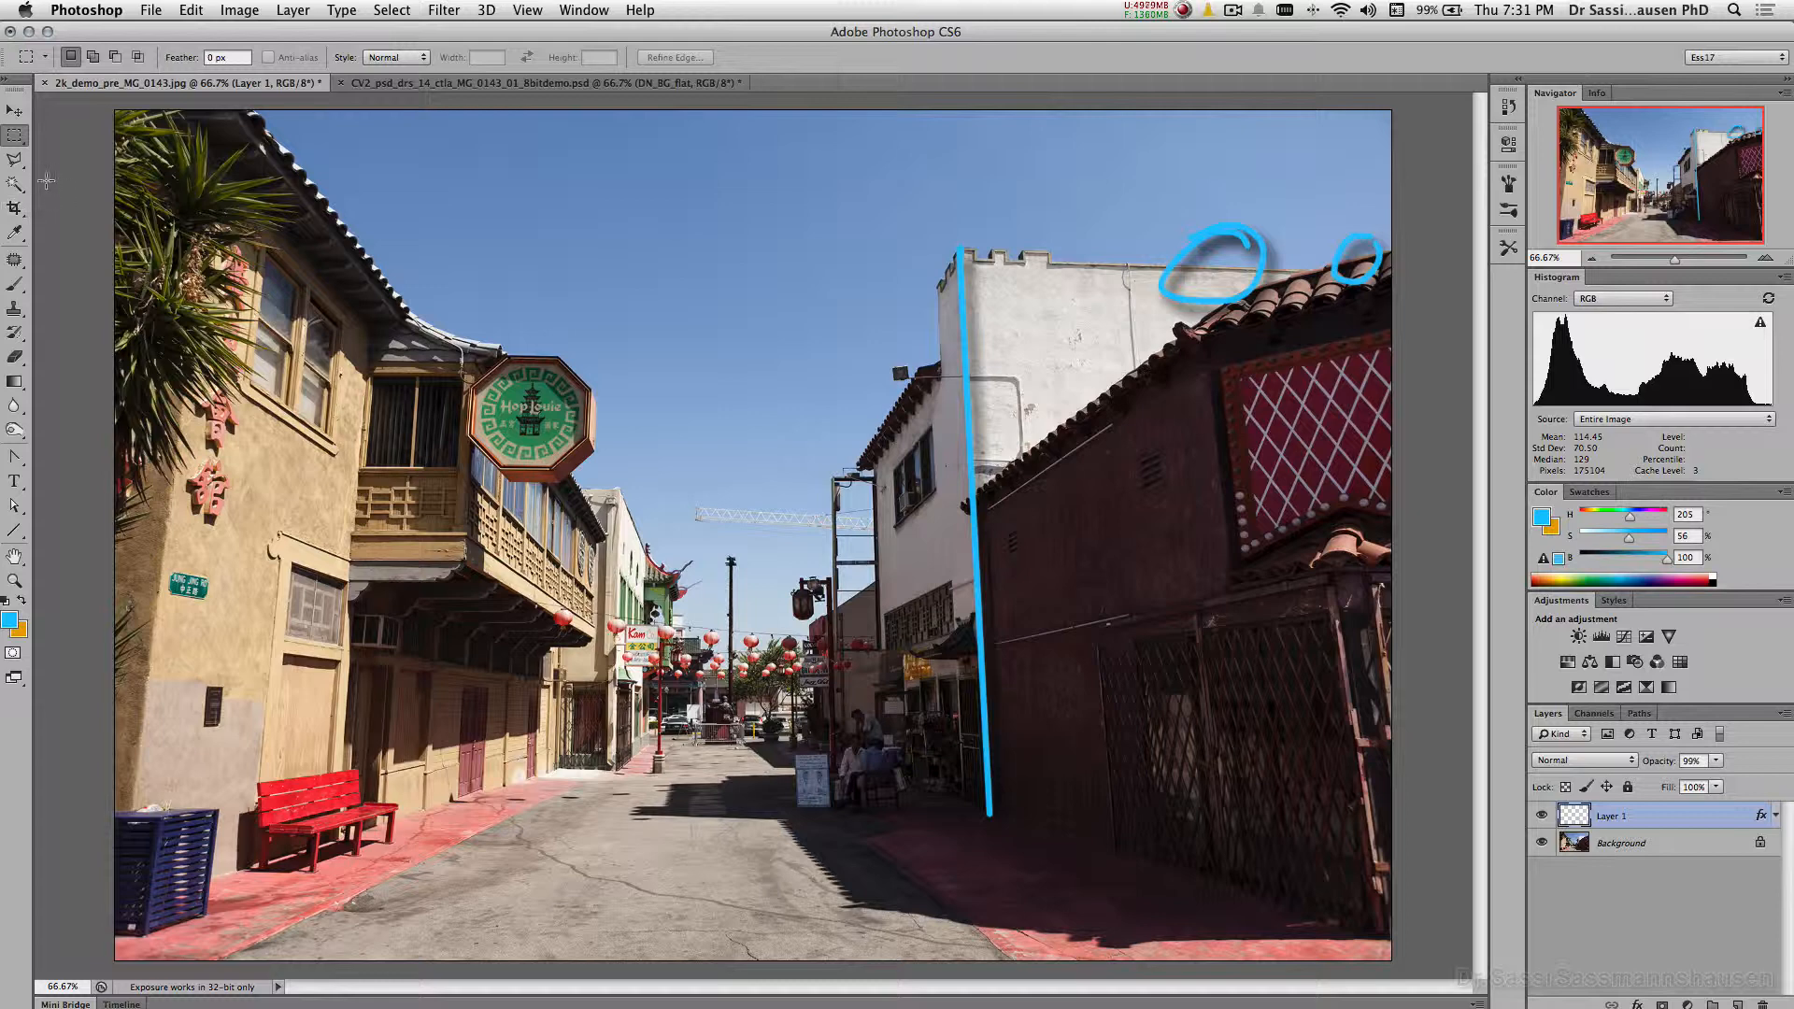
Step: Paint a blue zigzag across the sky with the Brush tool and mark the distant crane with an X
left_click(14, 284)
mouse_move(508, 206)
left_mouse_down()
mouse_move(625, 244)
mouse_move(769, 352)
mouse_move(799, 432)
left_mouse_up()
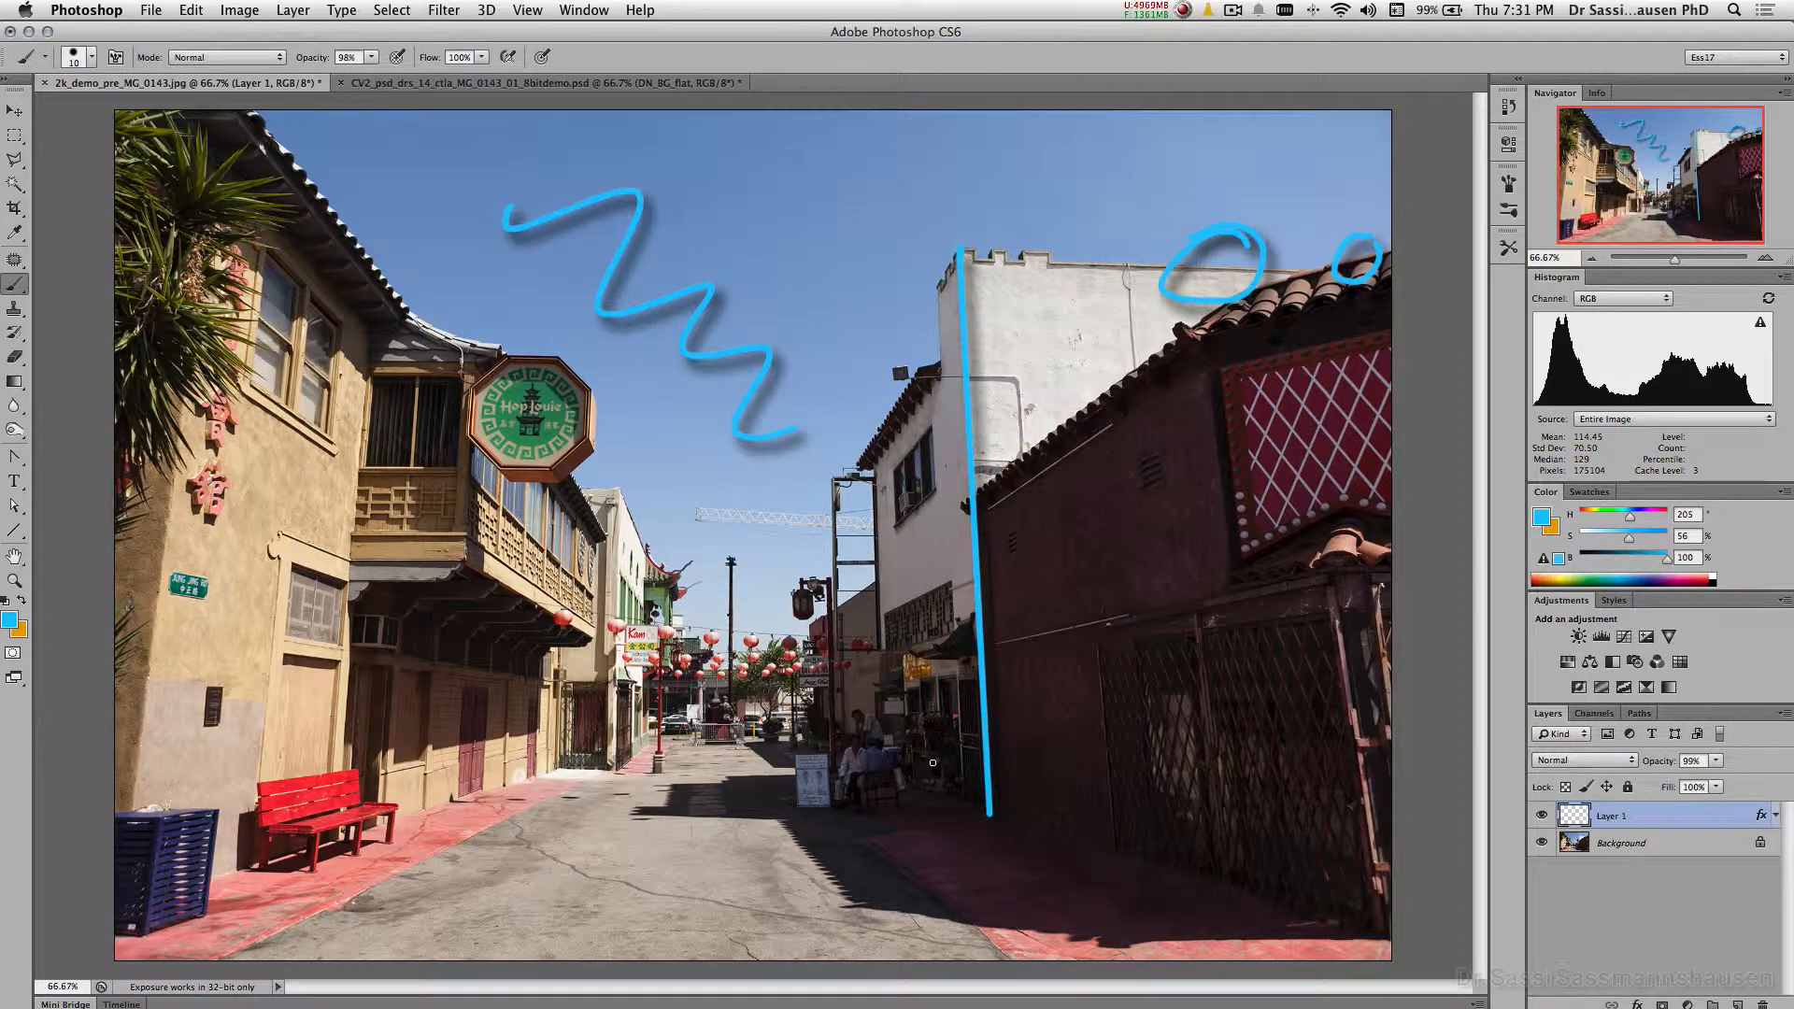
left_click_drag(755, 492, 781, 558)
left_click_drag(792, 488, 747, 544)
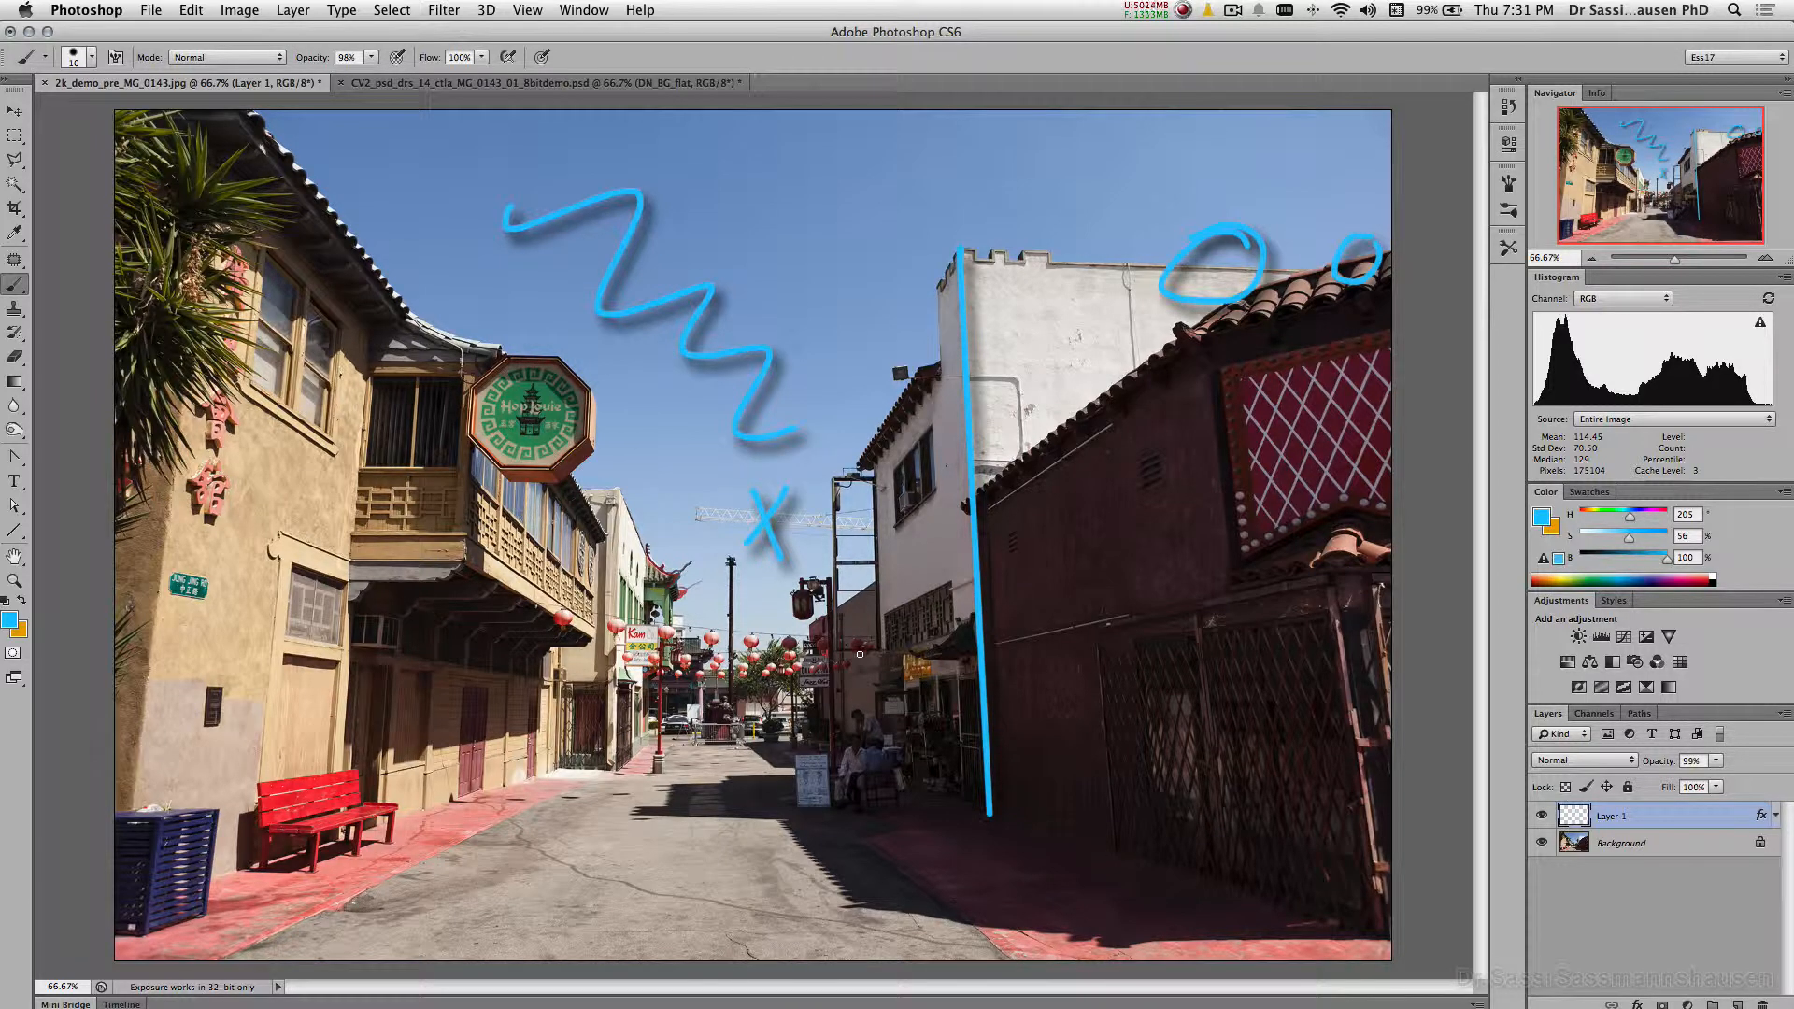
Step: Mark the far end of the alley, the red bench and the blue crates, and paint a downward arrow on the white wall
left_click_drag(745, 624, 742, 658)
left_click_drag(307, 790, 321, 847)
left_click_drag(325, 790, 291, 848)
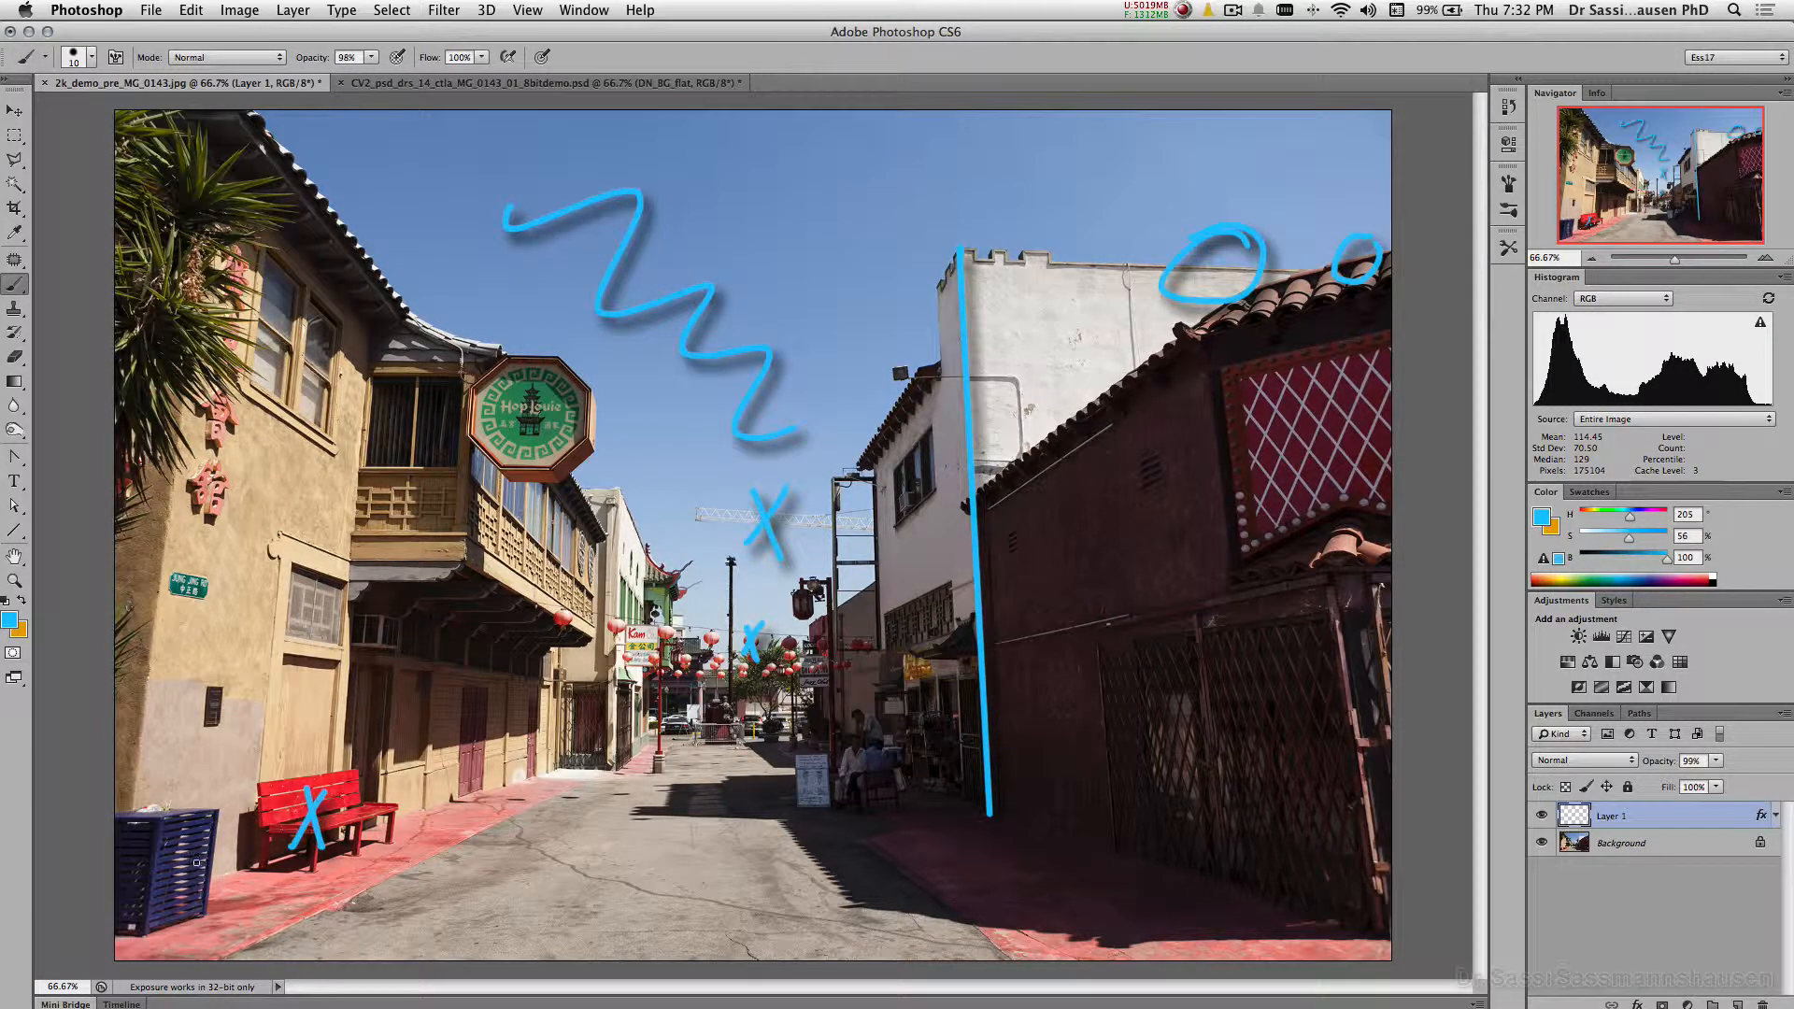
left_click_drag(174, 822, 192, 930)
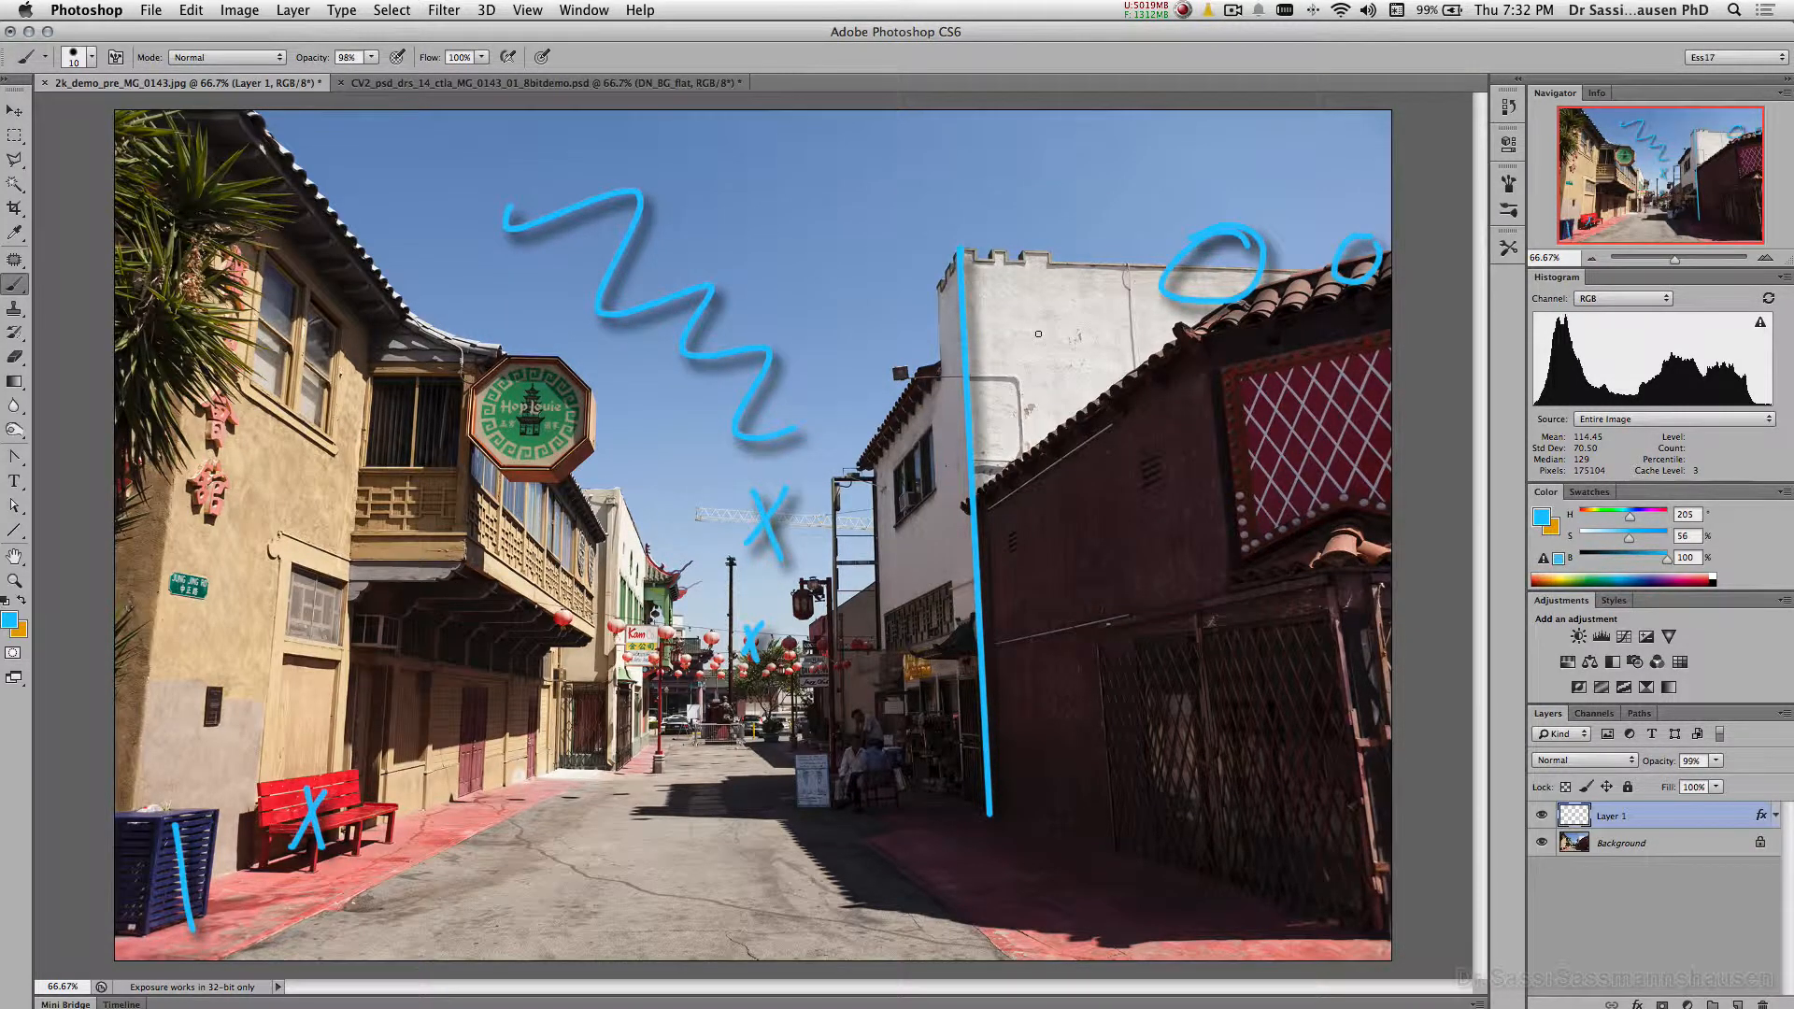
mouse_move(1037, 315)
left_mouse_down()
mouse_move(1059, 417)
mouse_move(1034, 395)
mouse_move(1067, 371)
left_mouse_up()
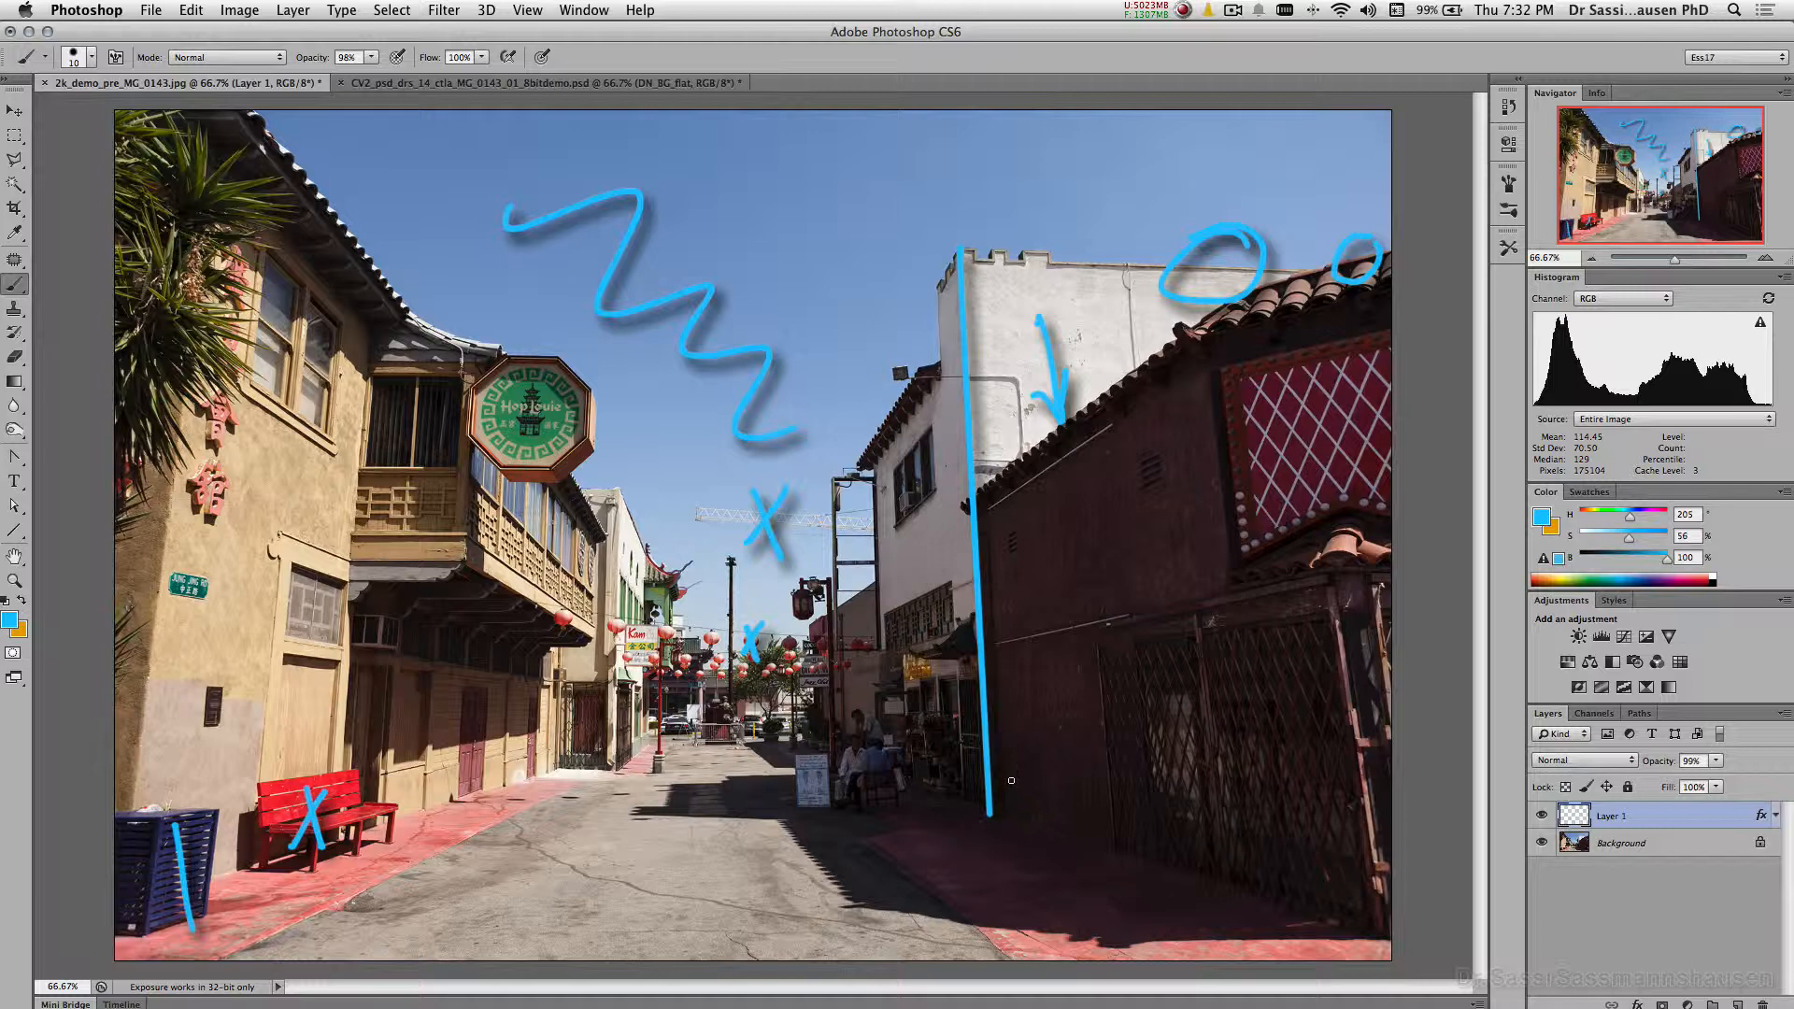
Step: Compare the marked-up photo with the layered CV2_psd_drs_14_ctla_MG_0143_01_8bitdemo.psd document, finishing on the layered file
left_click(547, 83)
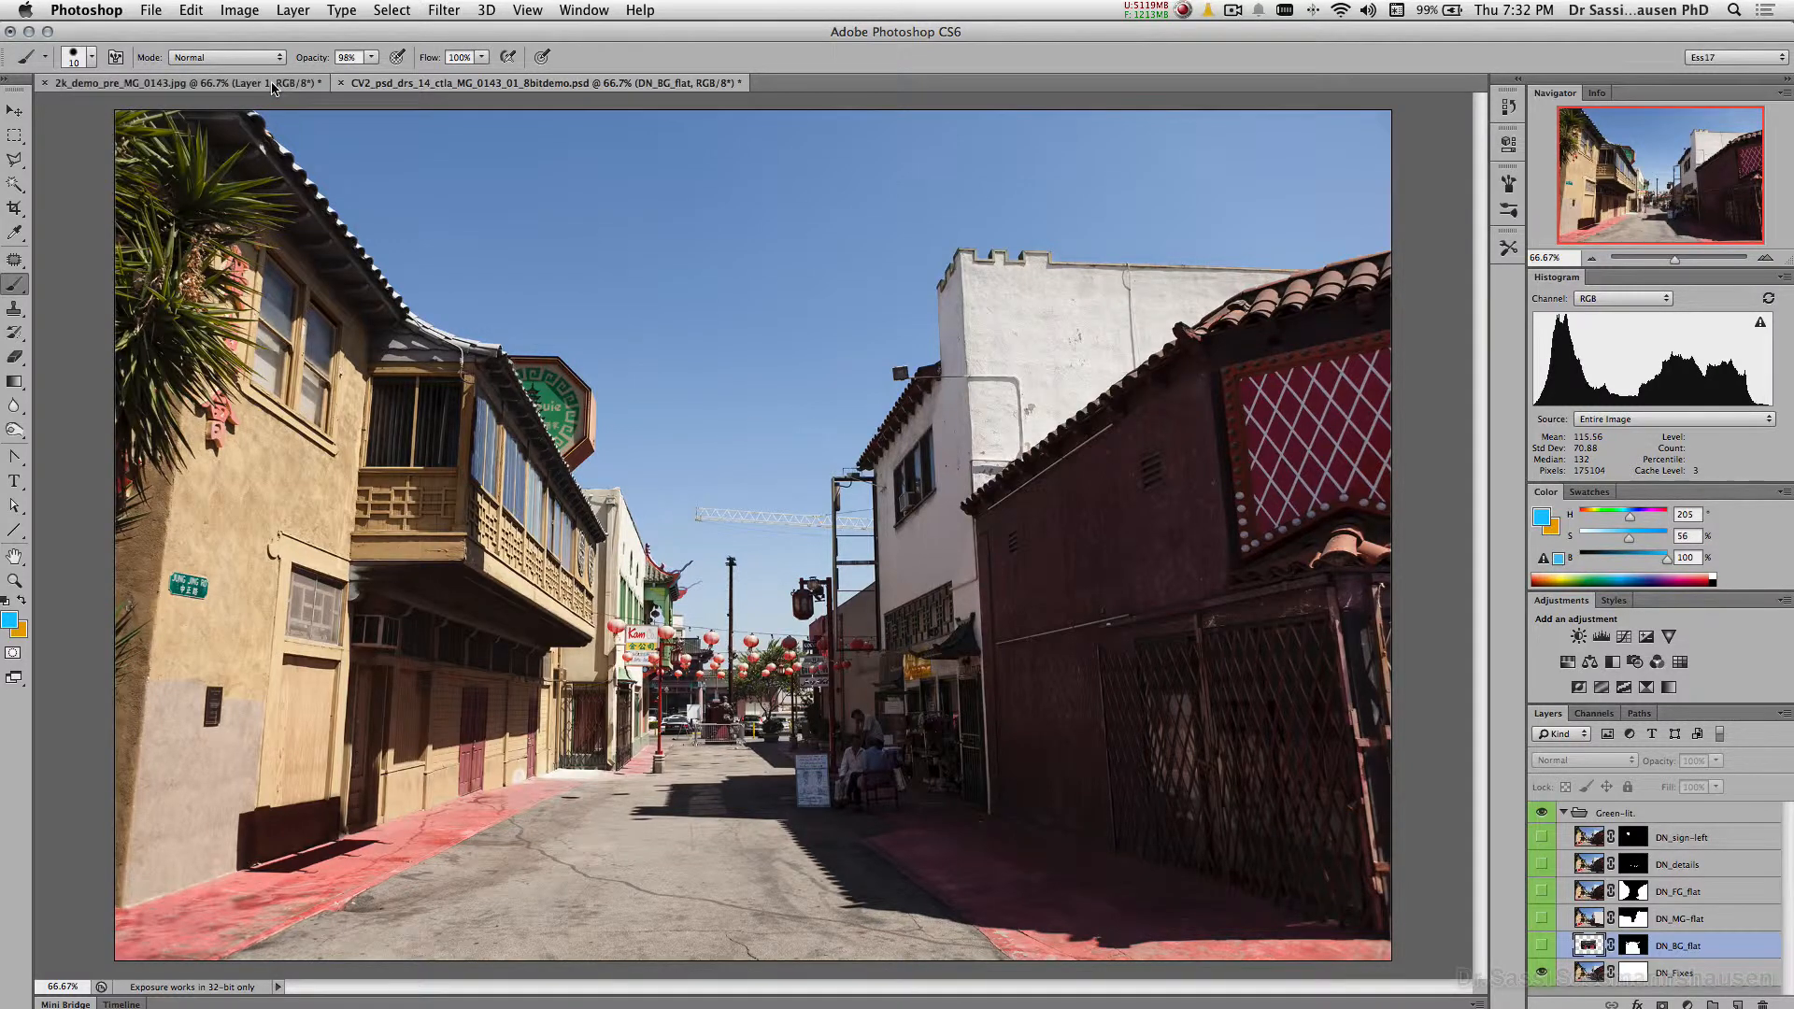
left_click(302, 86)
left_click(379, 85)
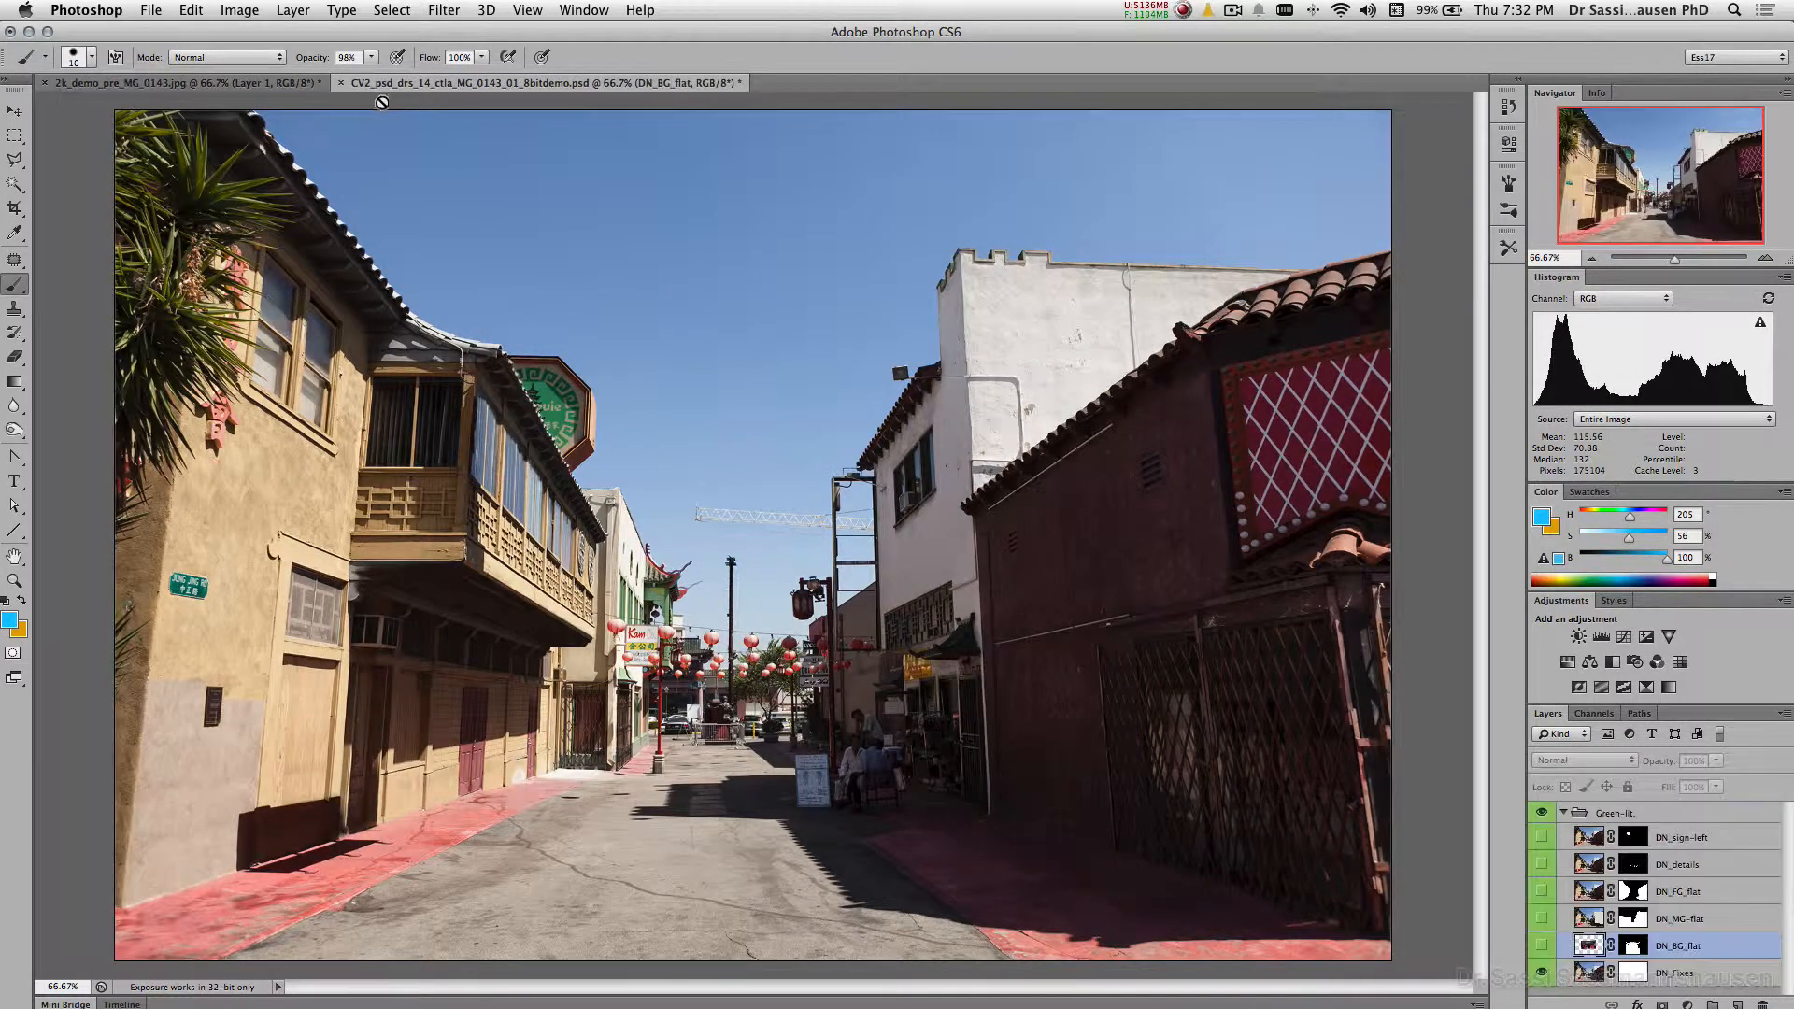
left_click(277, 85)
left_click(402, 84)
Step: Make the DN_sign-left layer visible, toggling it to compare the octagonal sign with the underlying image
left_click(1542, 838)
left_click(1542, 840)
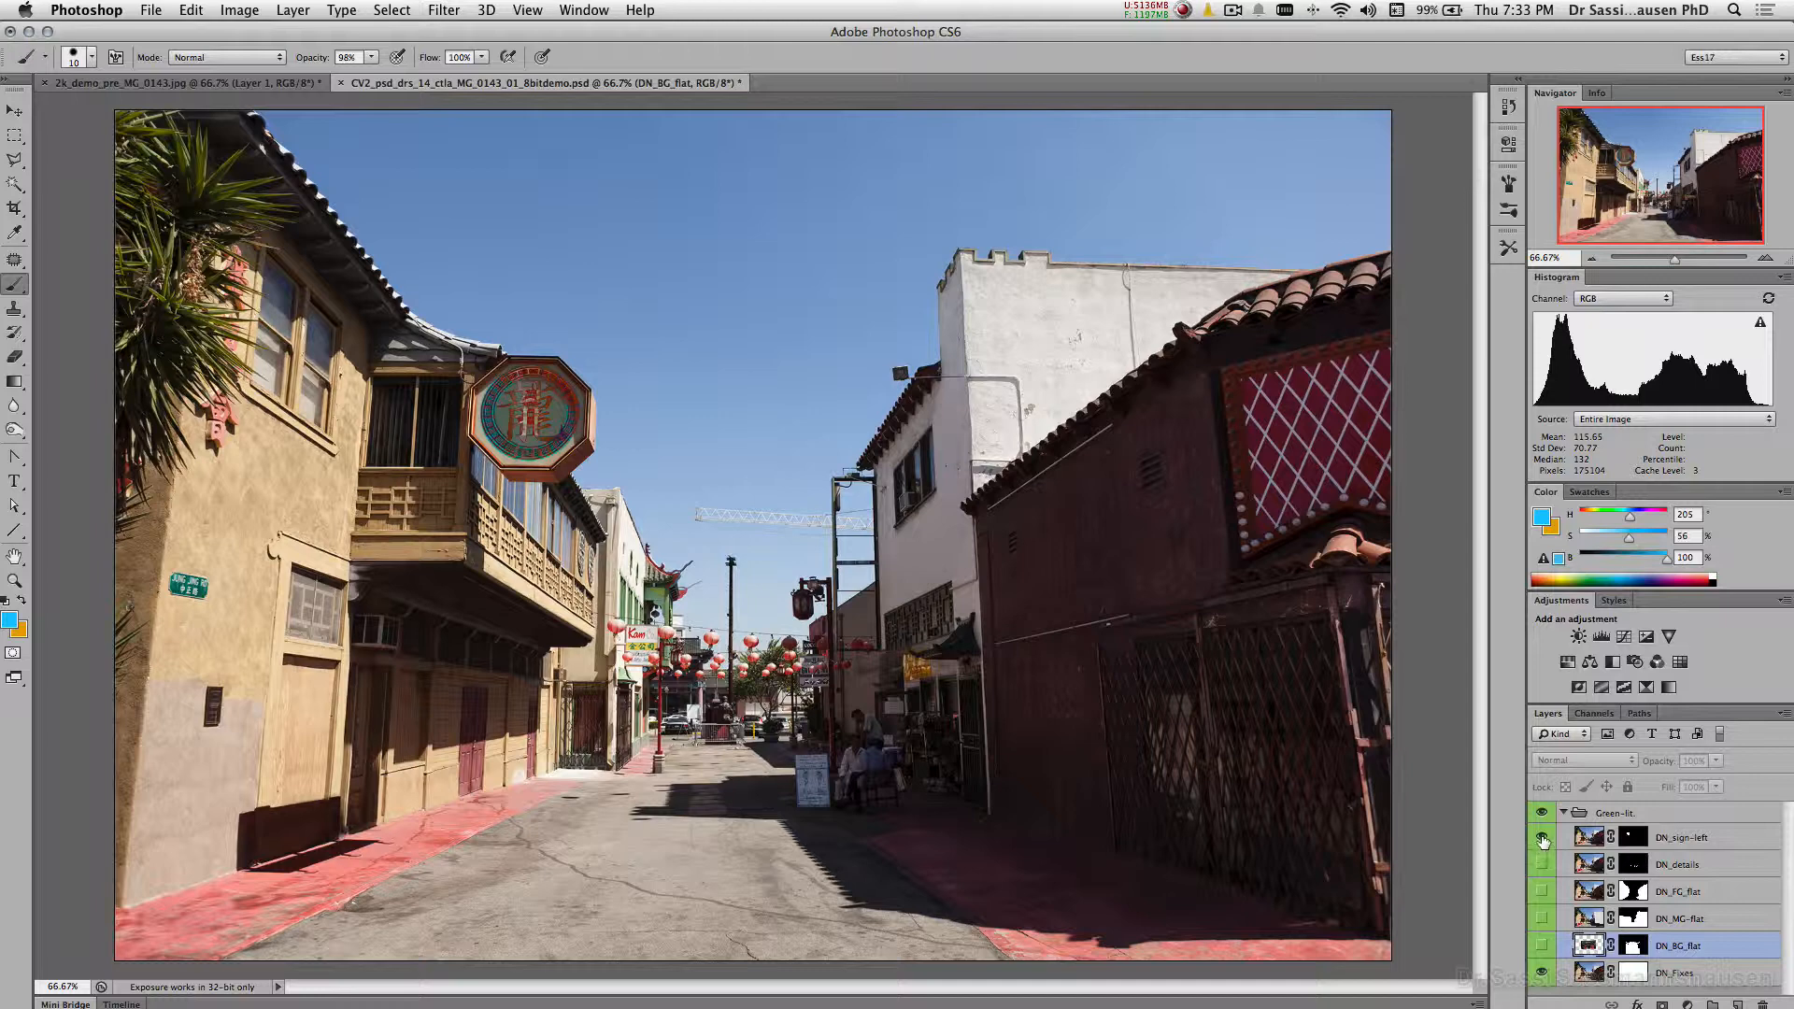
left_click(1541, 839)
left_click(1542, 839)
left_click(1542, 840)
Step: Make the DN_details layer visible, toggling it to compare the lamp posts and small signs
left_click(1541, 867)
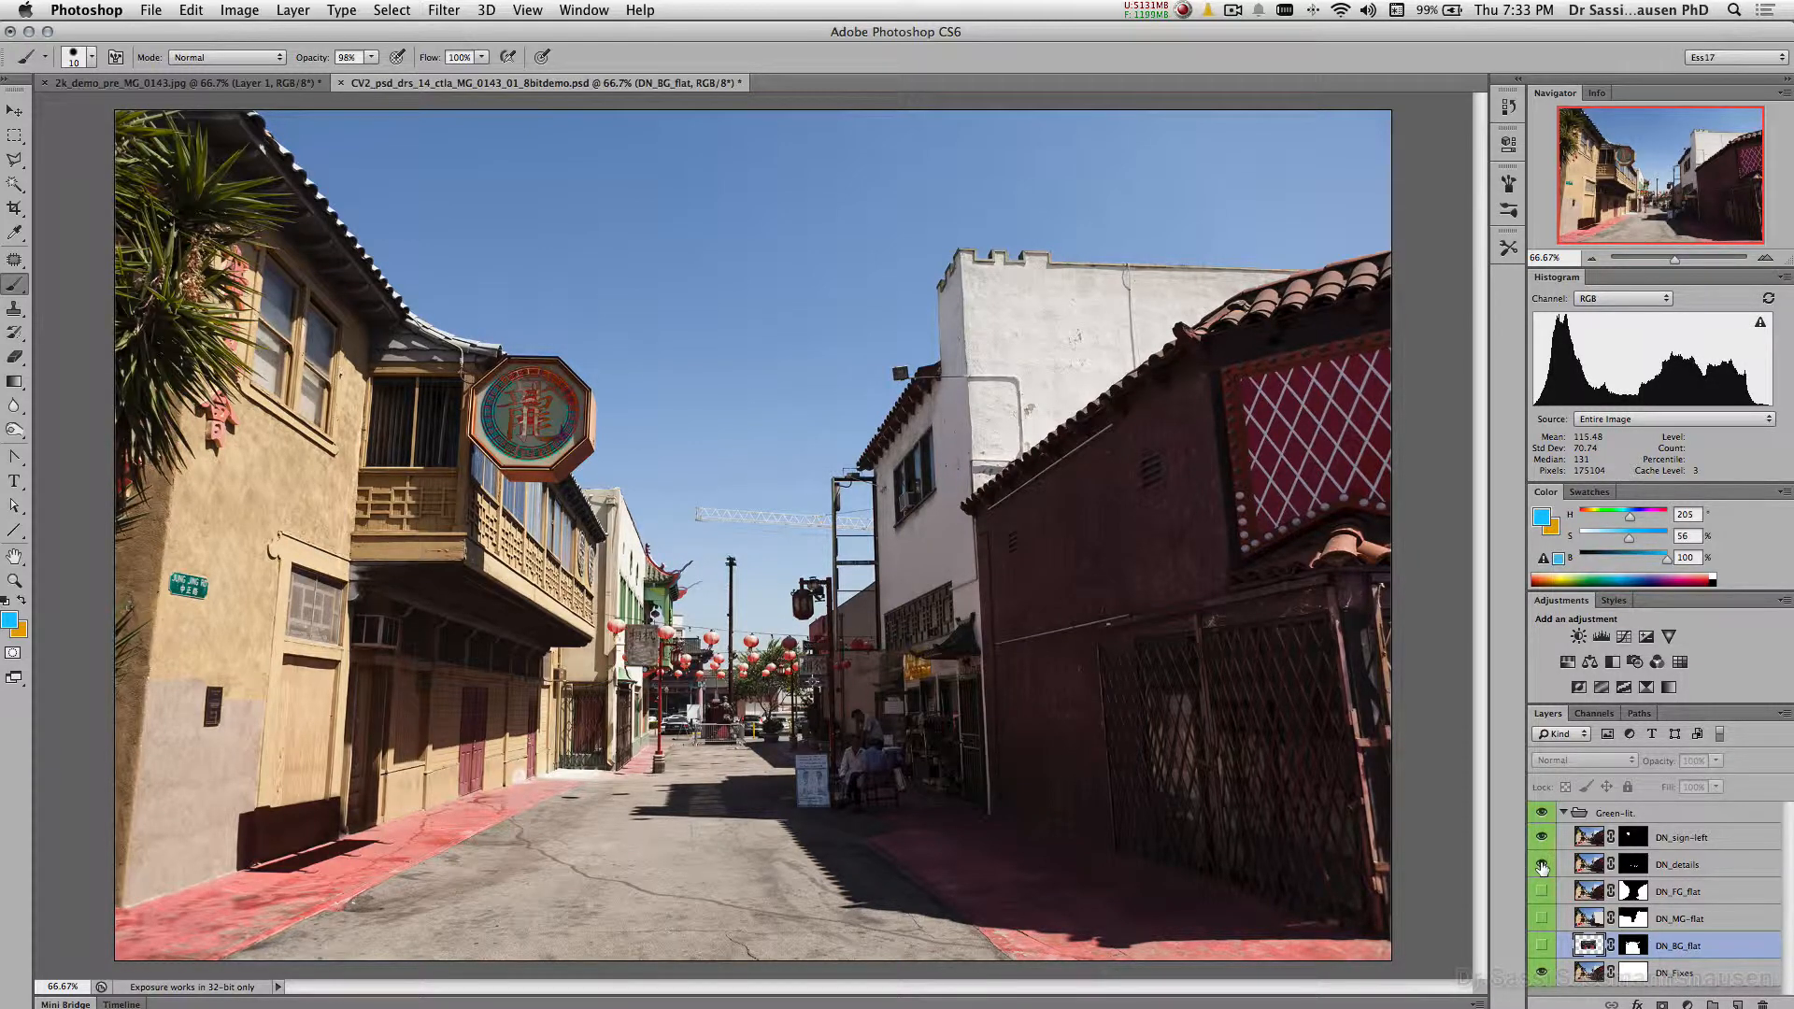
left_click(1542, 866)
left_click(1541, 866)
left_click(1542, 866)
left_click(1542, 866)
left_click(1542, 866)
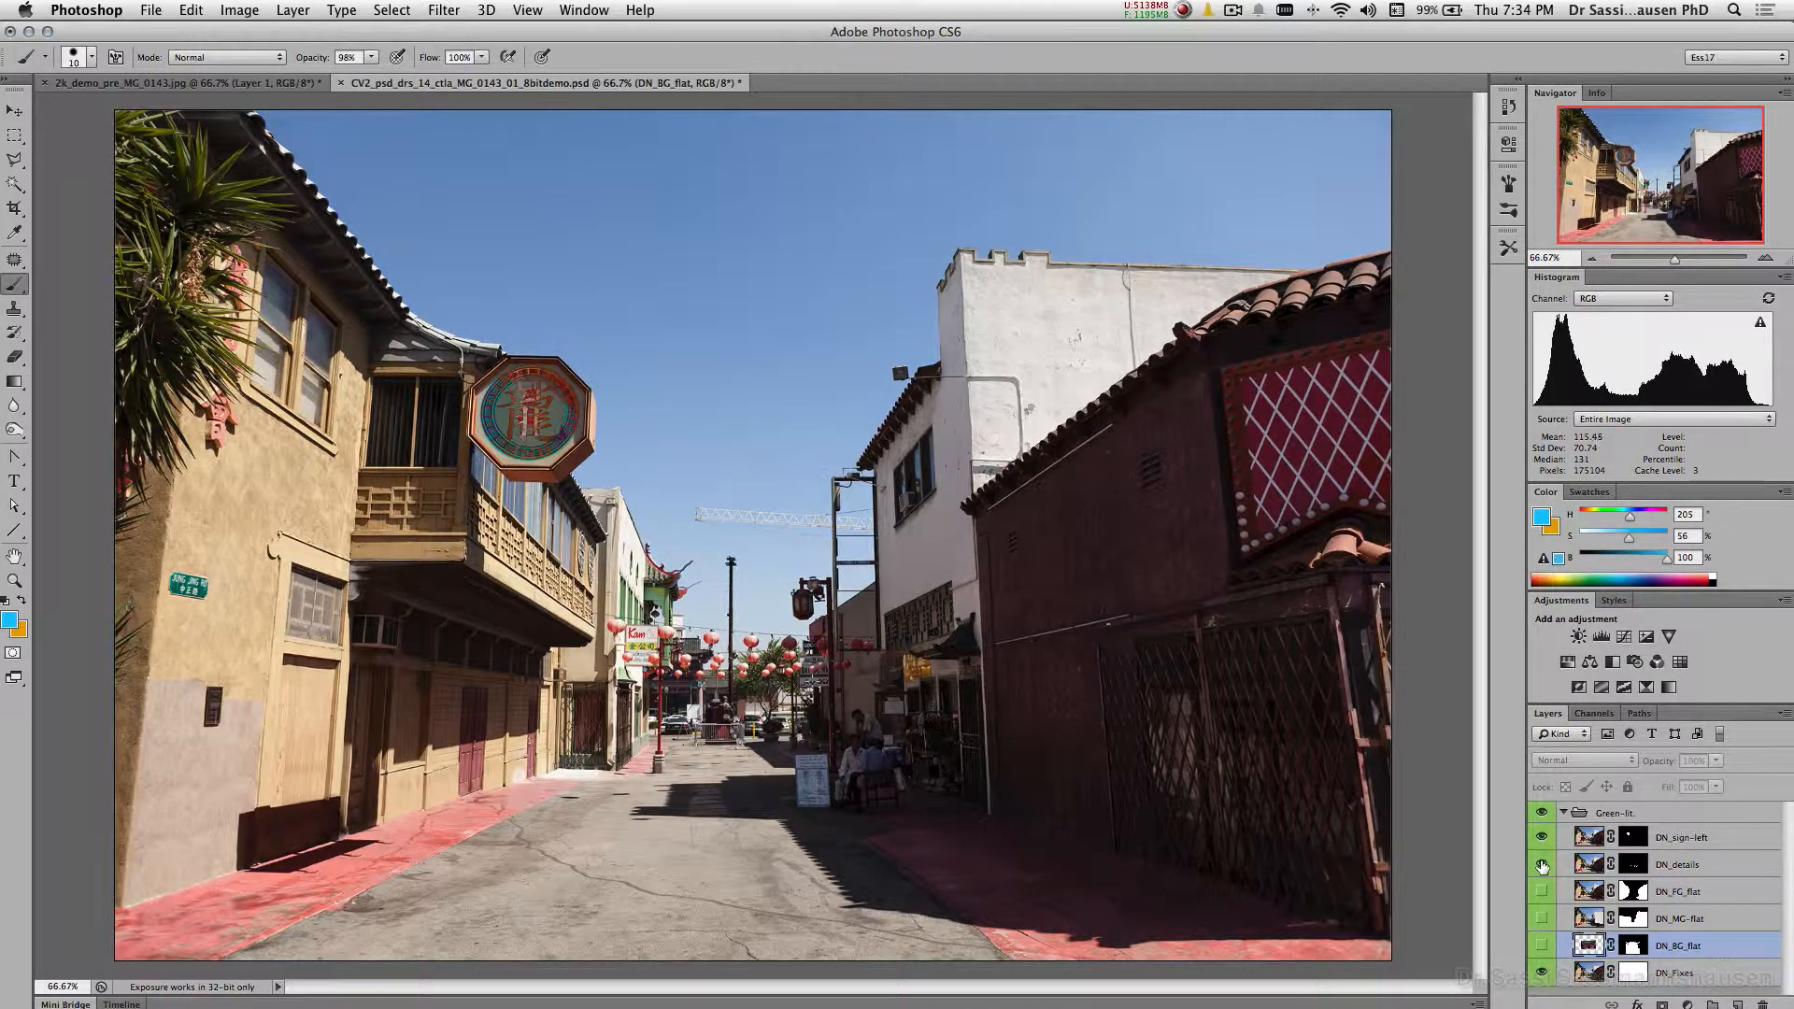
Step: Toggle the DN_FG_flat layer's visibility to compare the foreground buildings with and without it
left_click(1540, 891)
left_click(1541, 892)
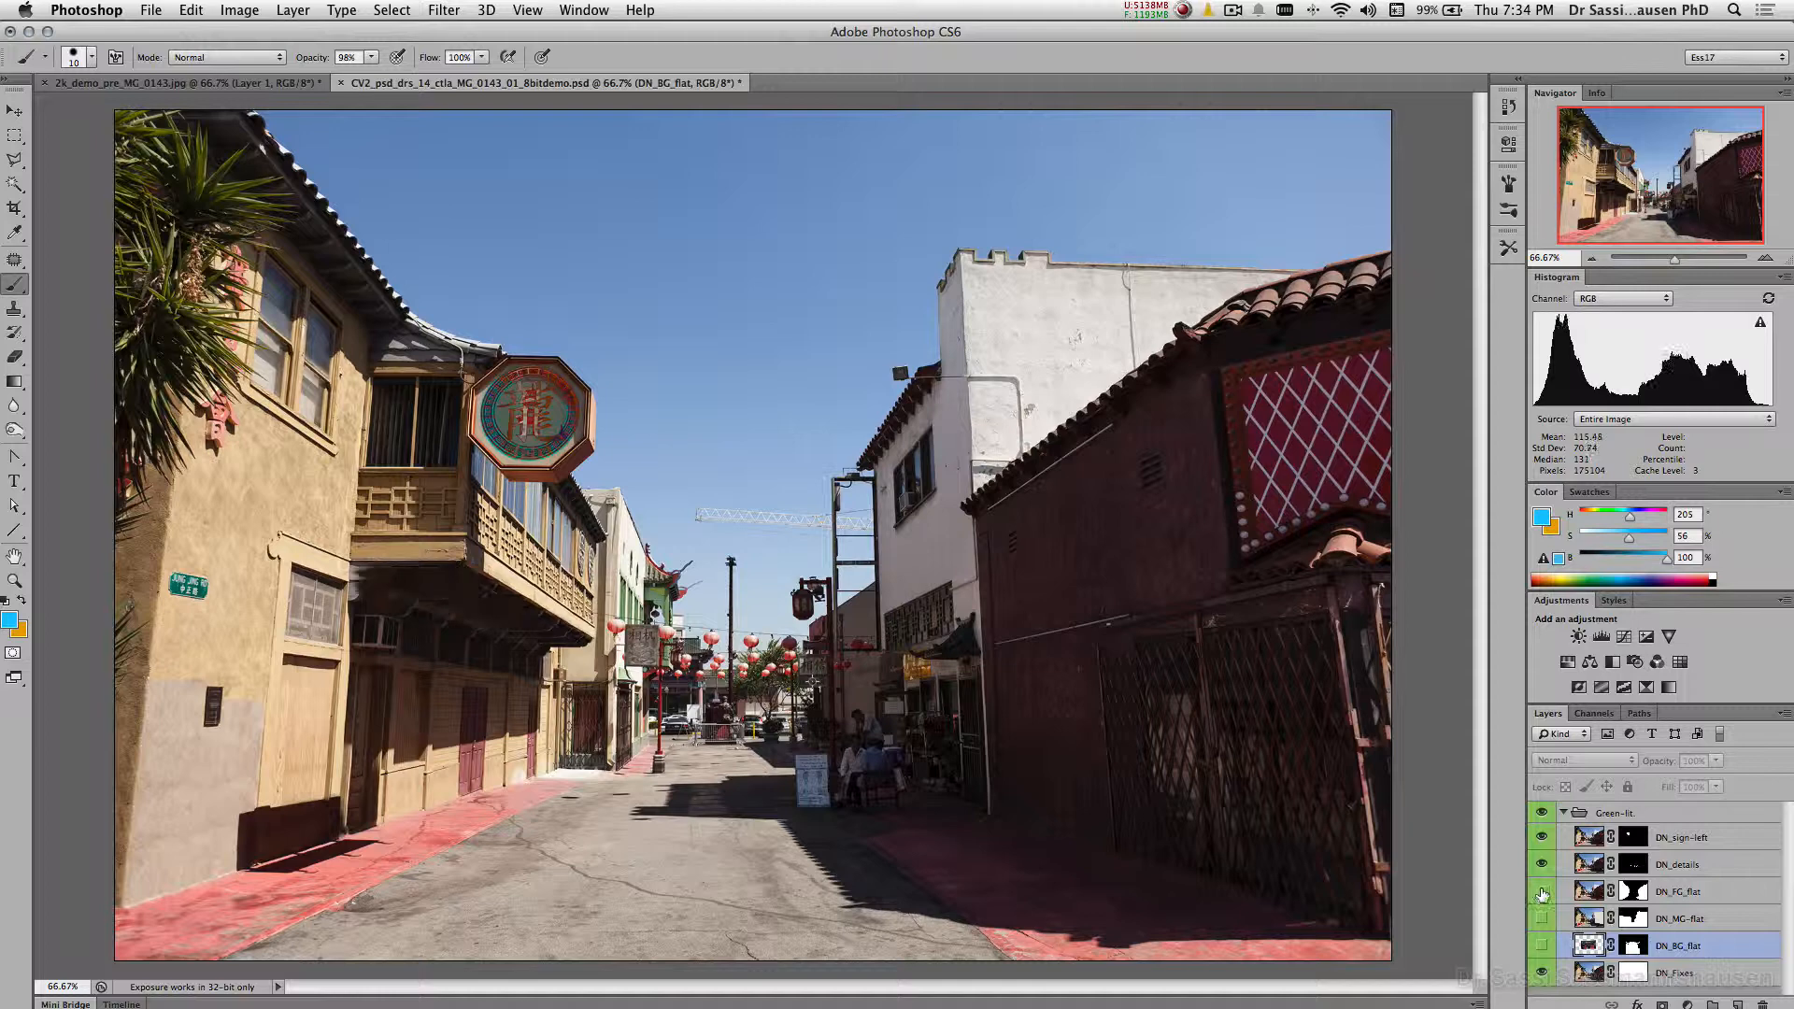
left_click(1540, 892)
left_click(1542, 893)
left_click(1543, 895)
left_click(1543, 894)
Step: Show the DN_FG_flat and DN_MG-flat layers together, comparing the white building's walls with and without DN_MG-flat
left_click_drag(1542, 894, 1545, 921)
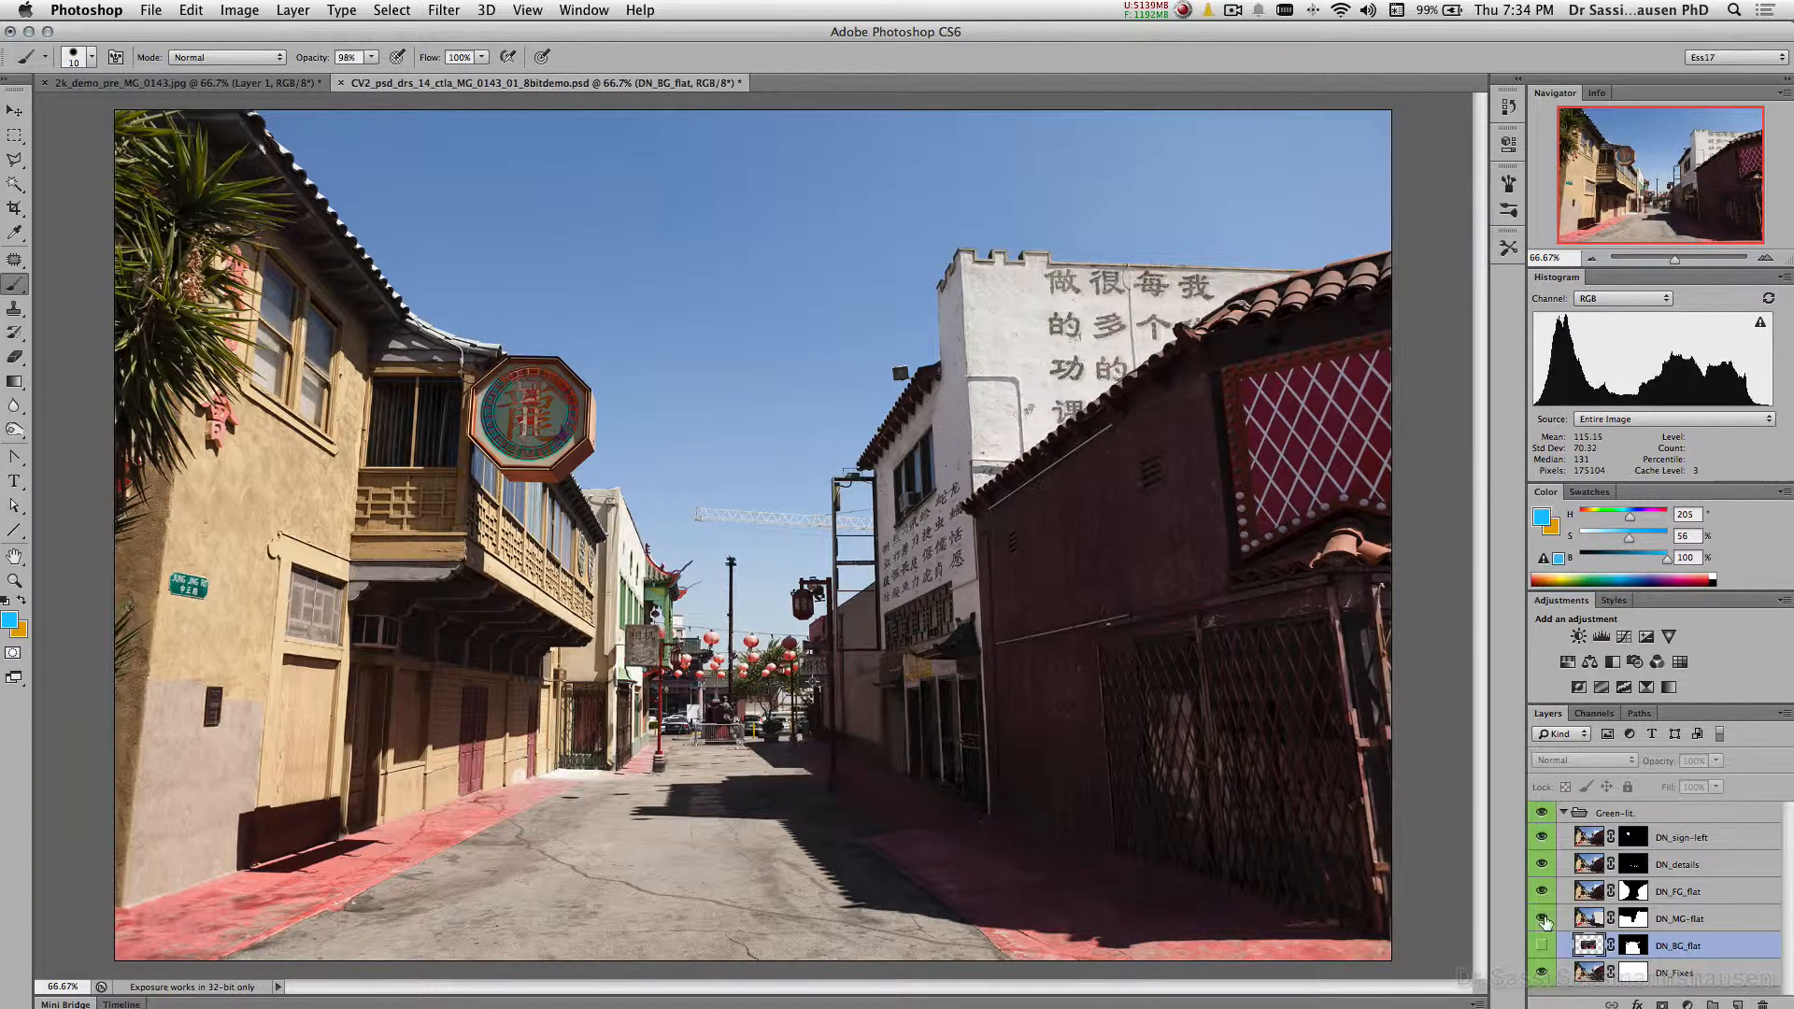
left_click(1544, 921)
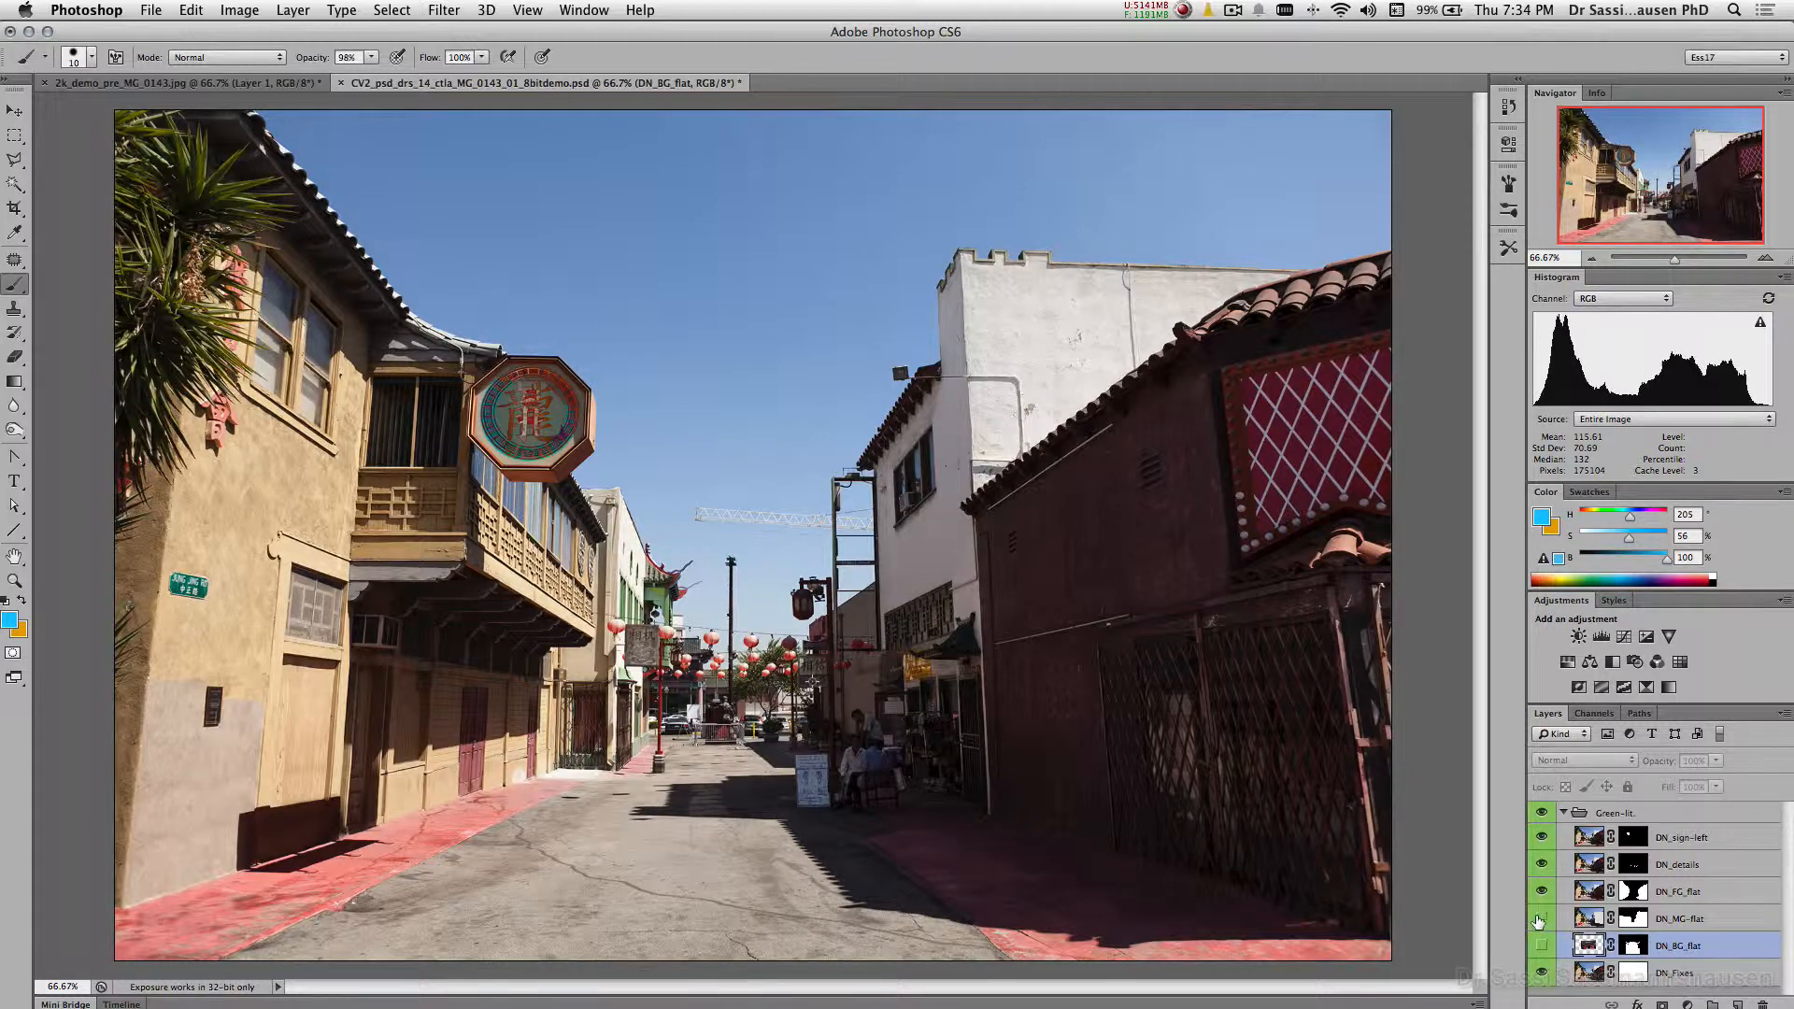
left_click(1540, 920)
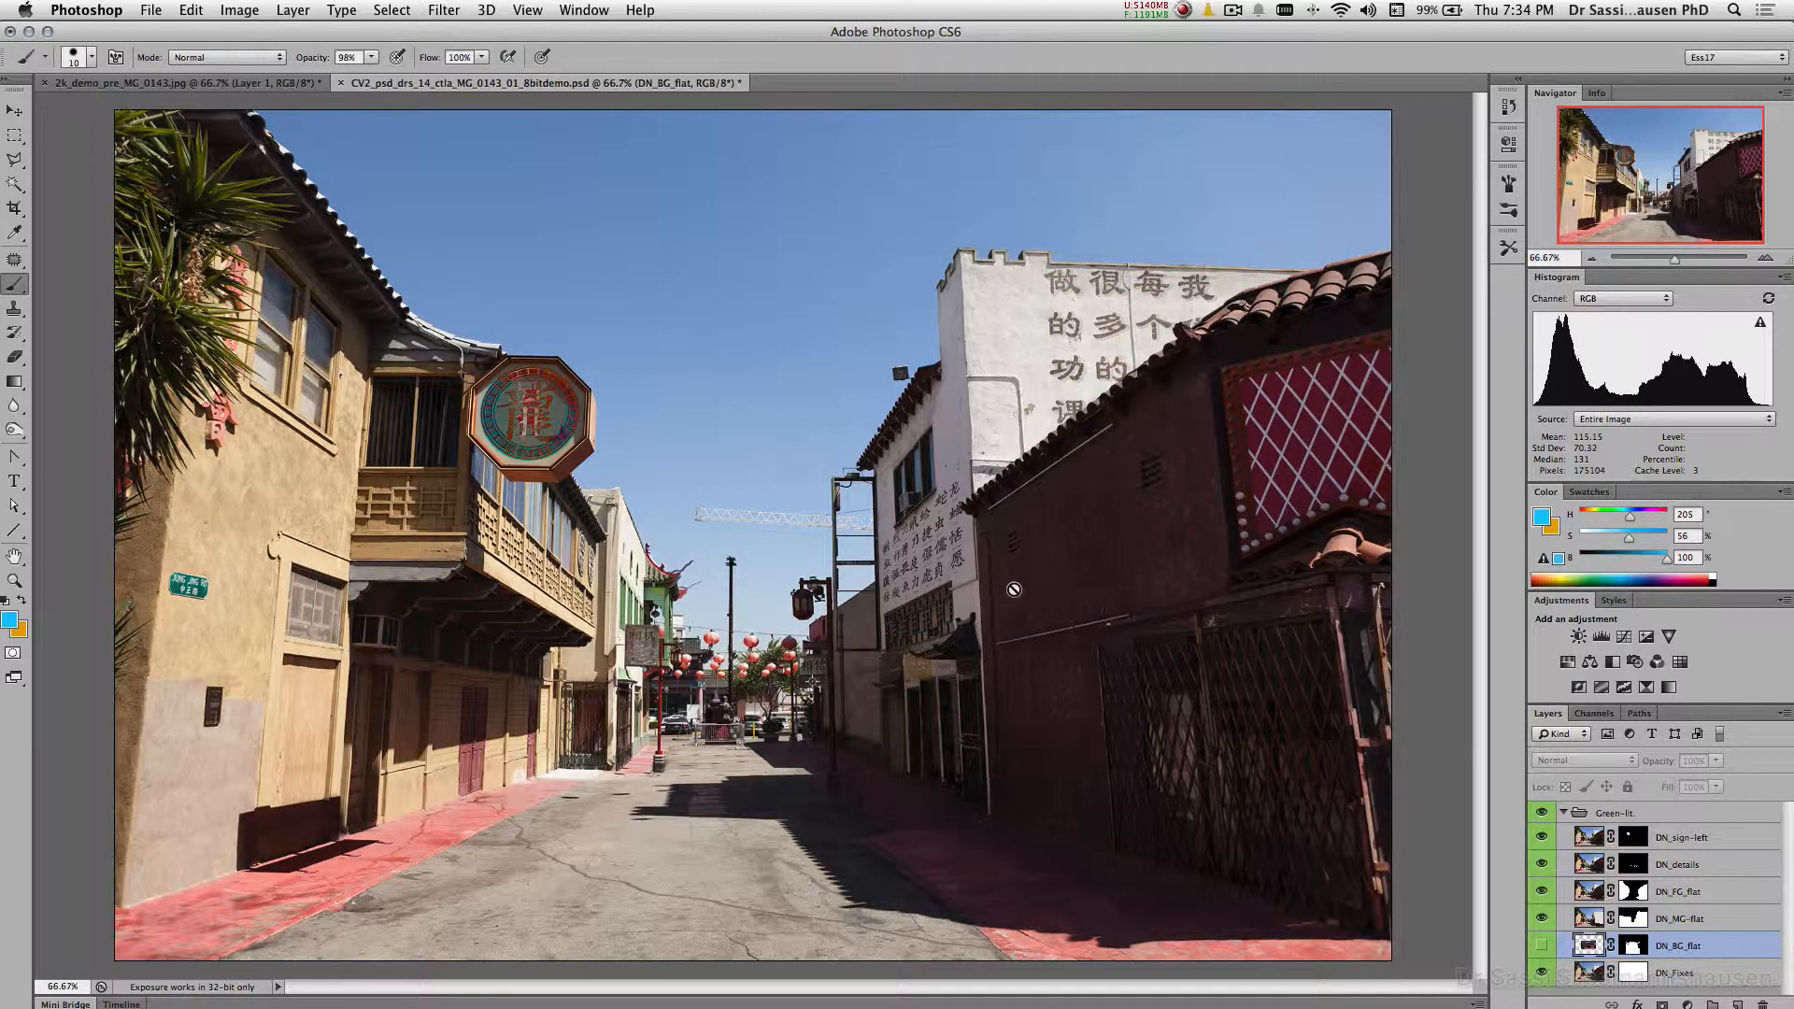
Step: Isolate the DN_BG_flat temple layer and rebuild the scene by showing DN_MG-flat, DN_FG_flat, DN_details and DN_sign-left above it
left_click(1543, 949, "alt")
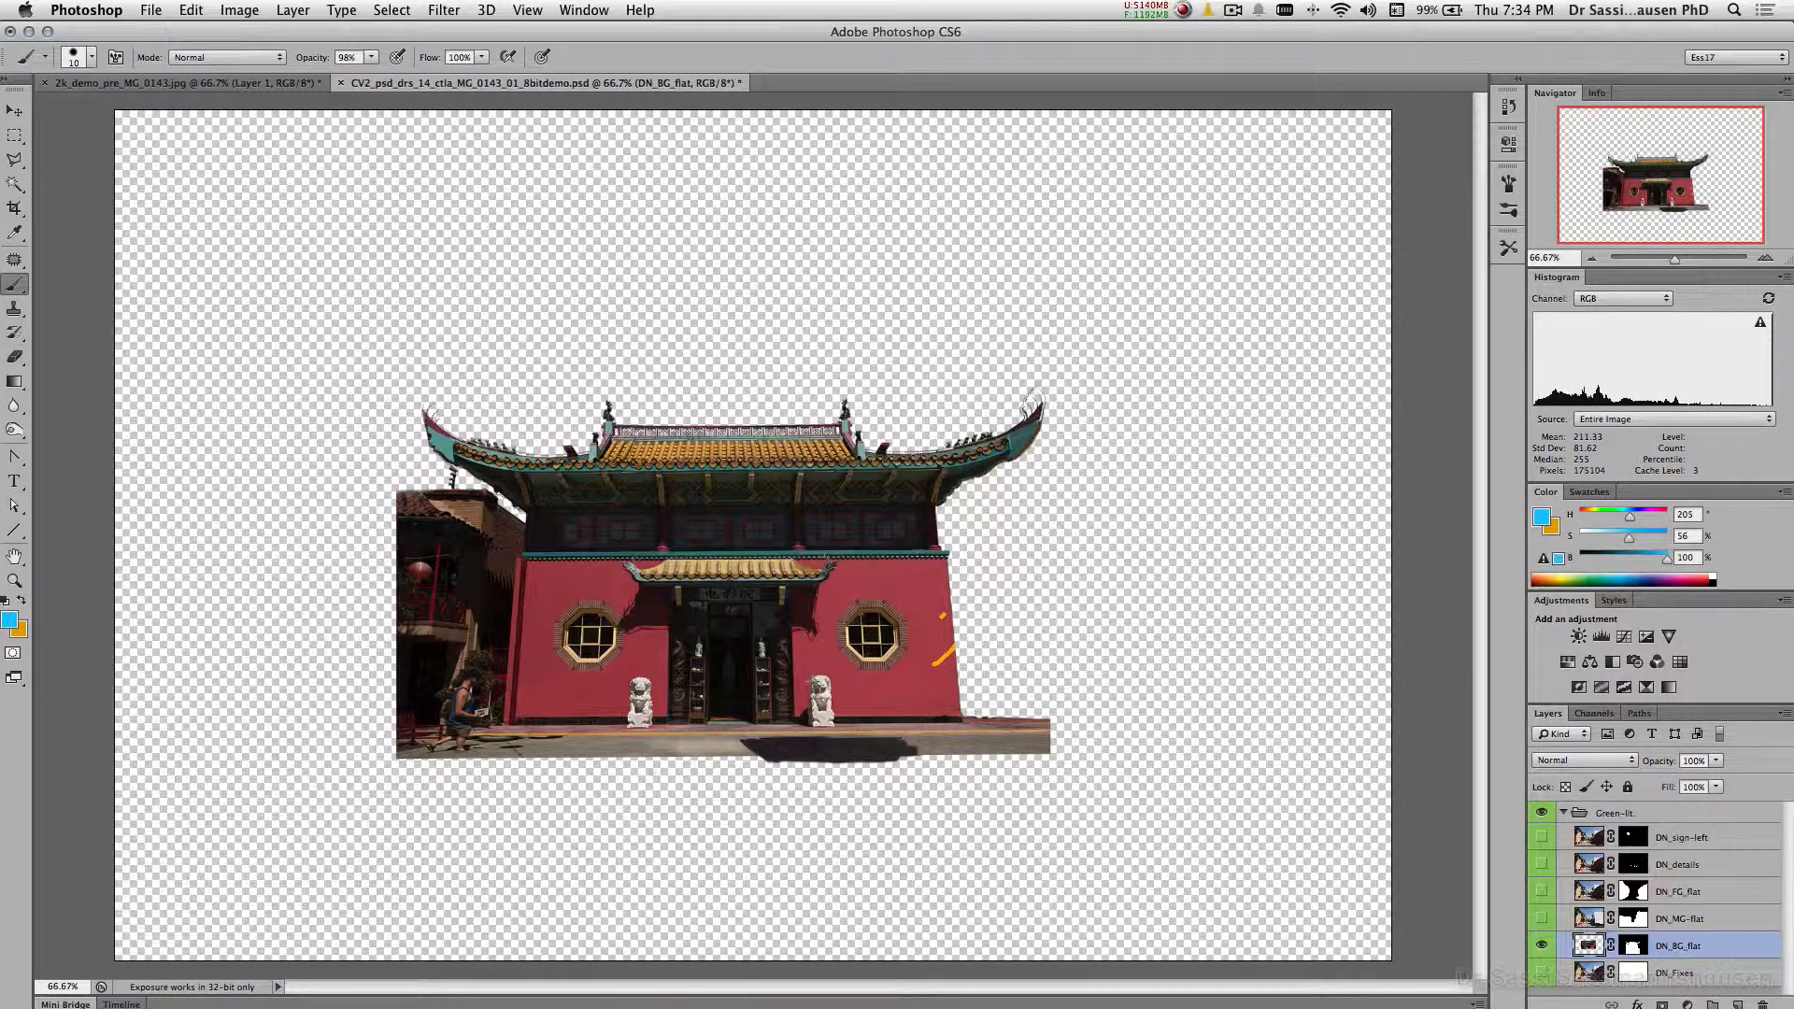
left_click(1542, 919)
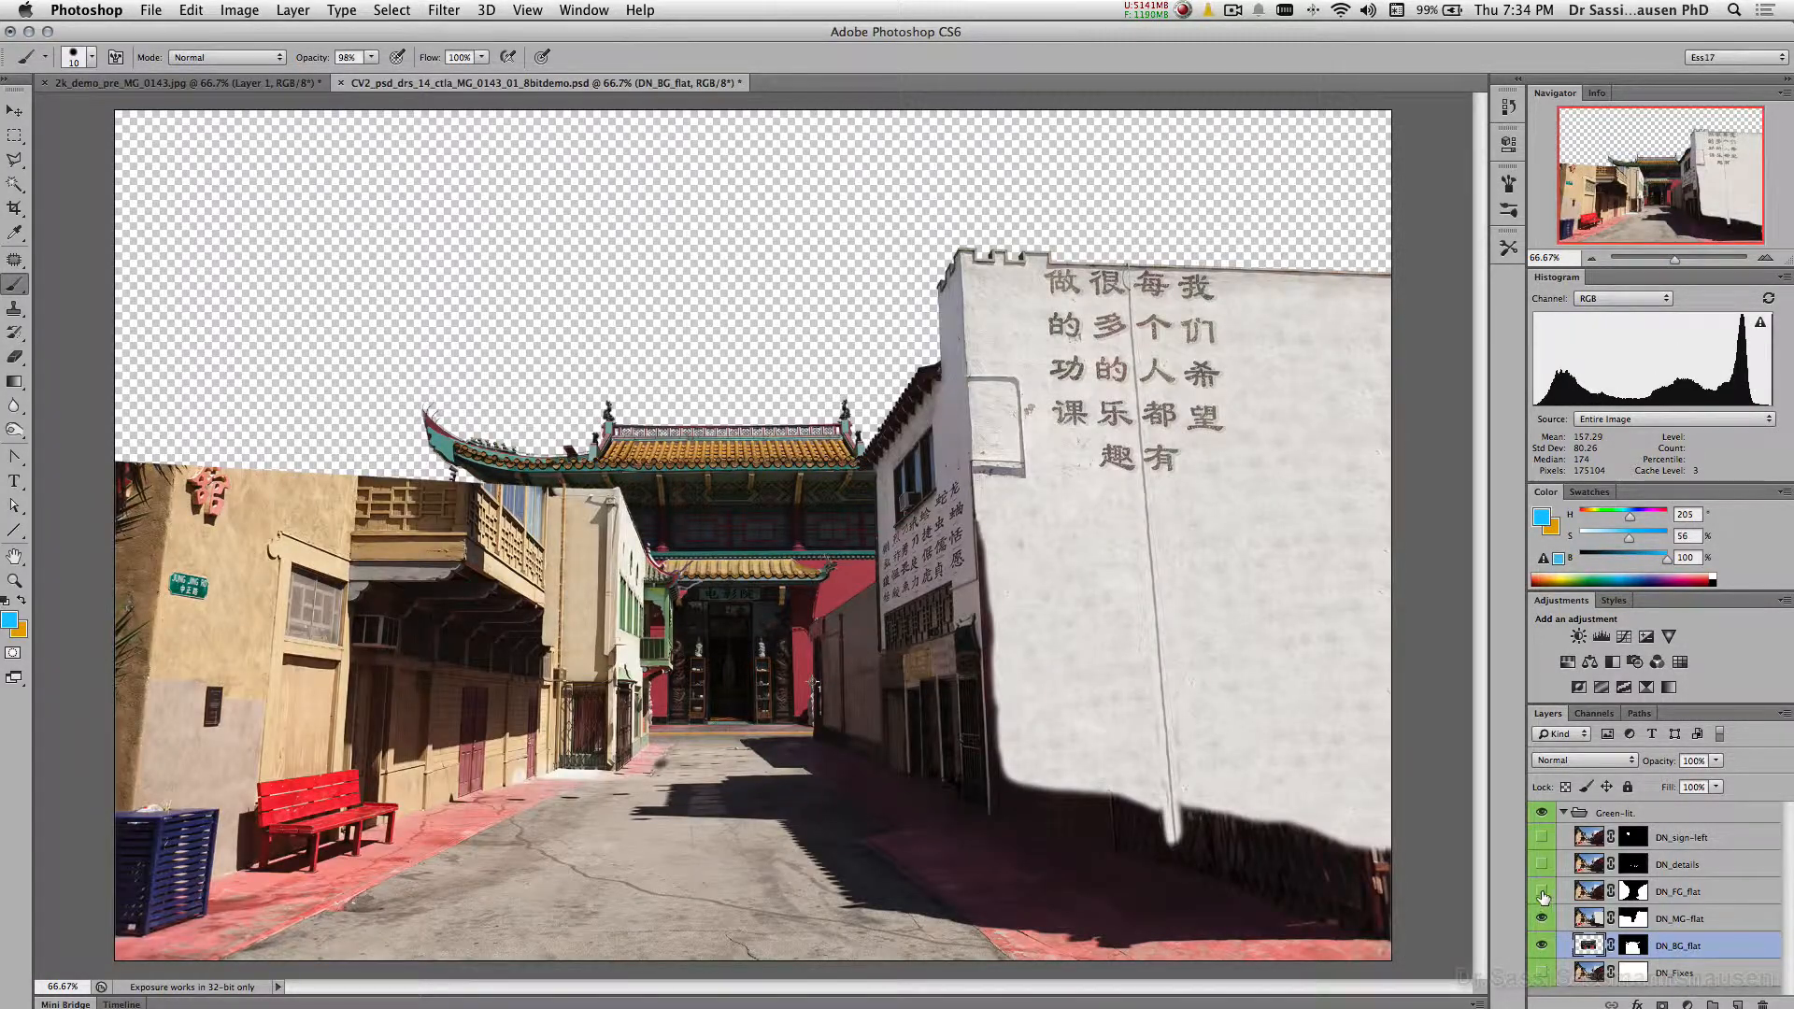
left_click(1541, 893)
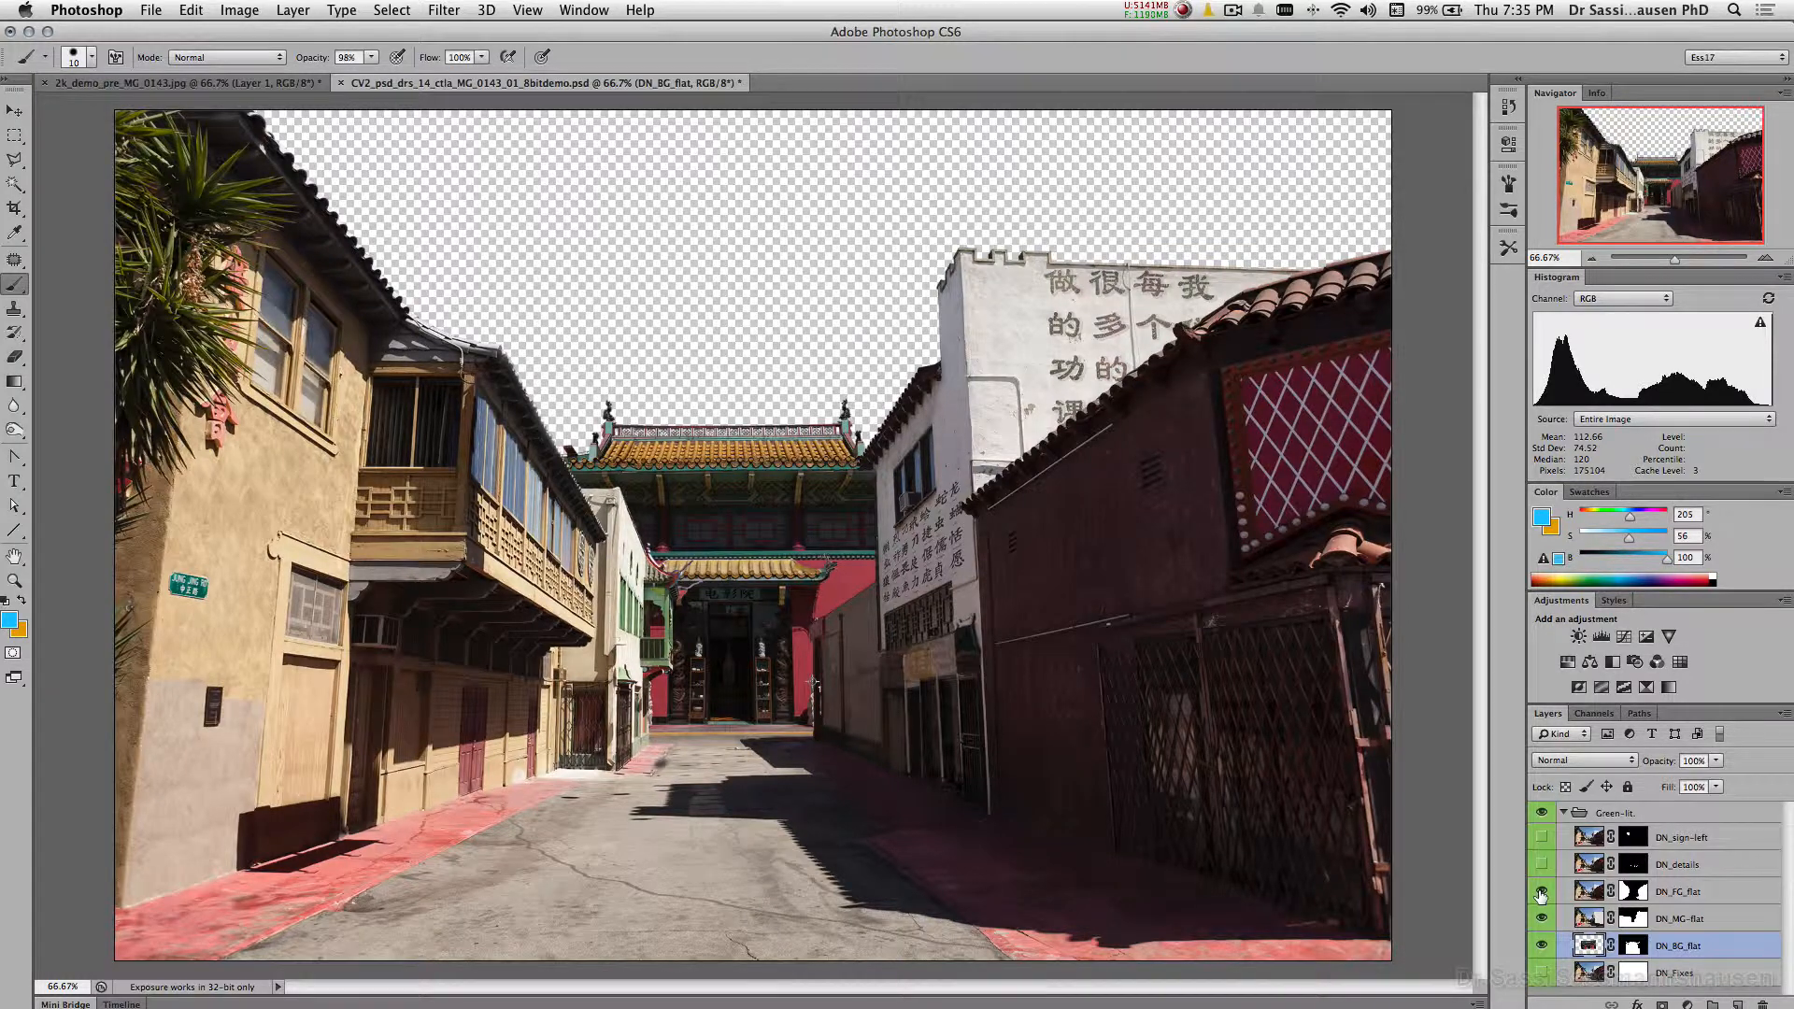
left_click(1541, 864)
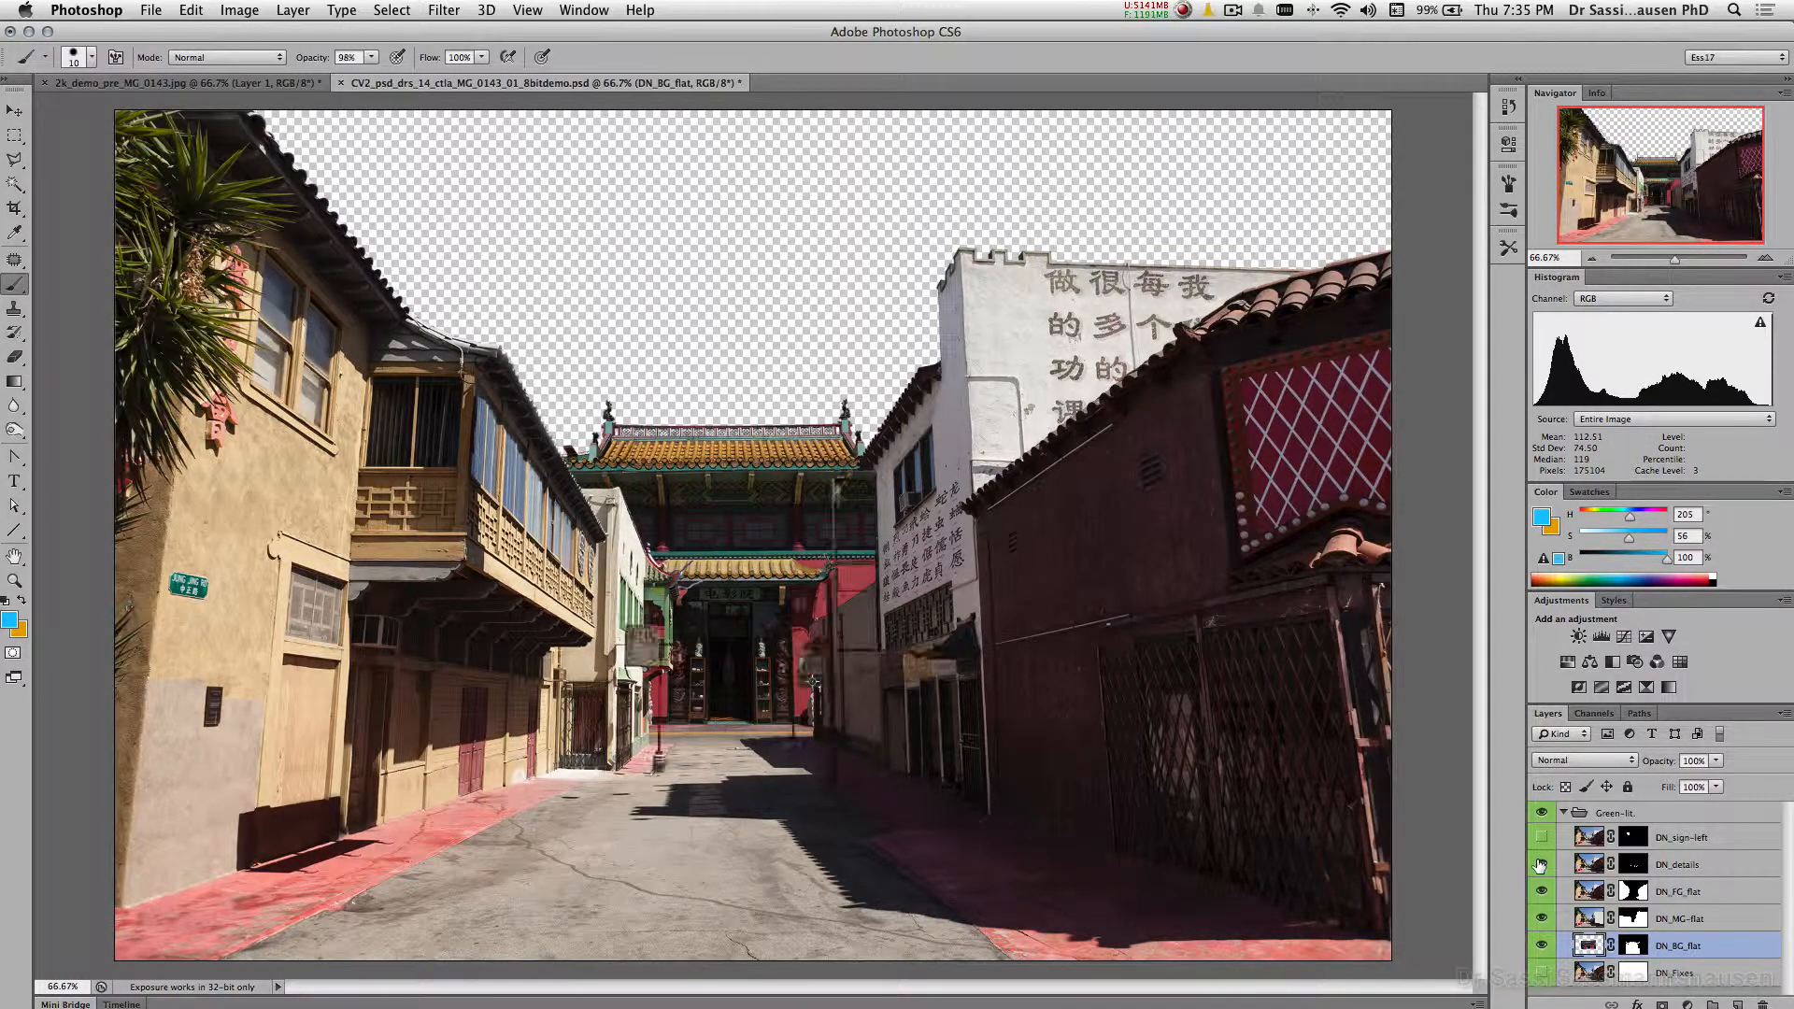
left_click(1541, 864)
left_click(1541, 865)
left_click(1541, 839)
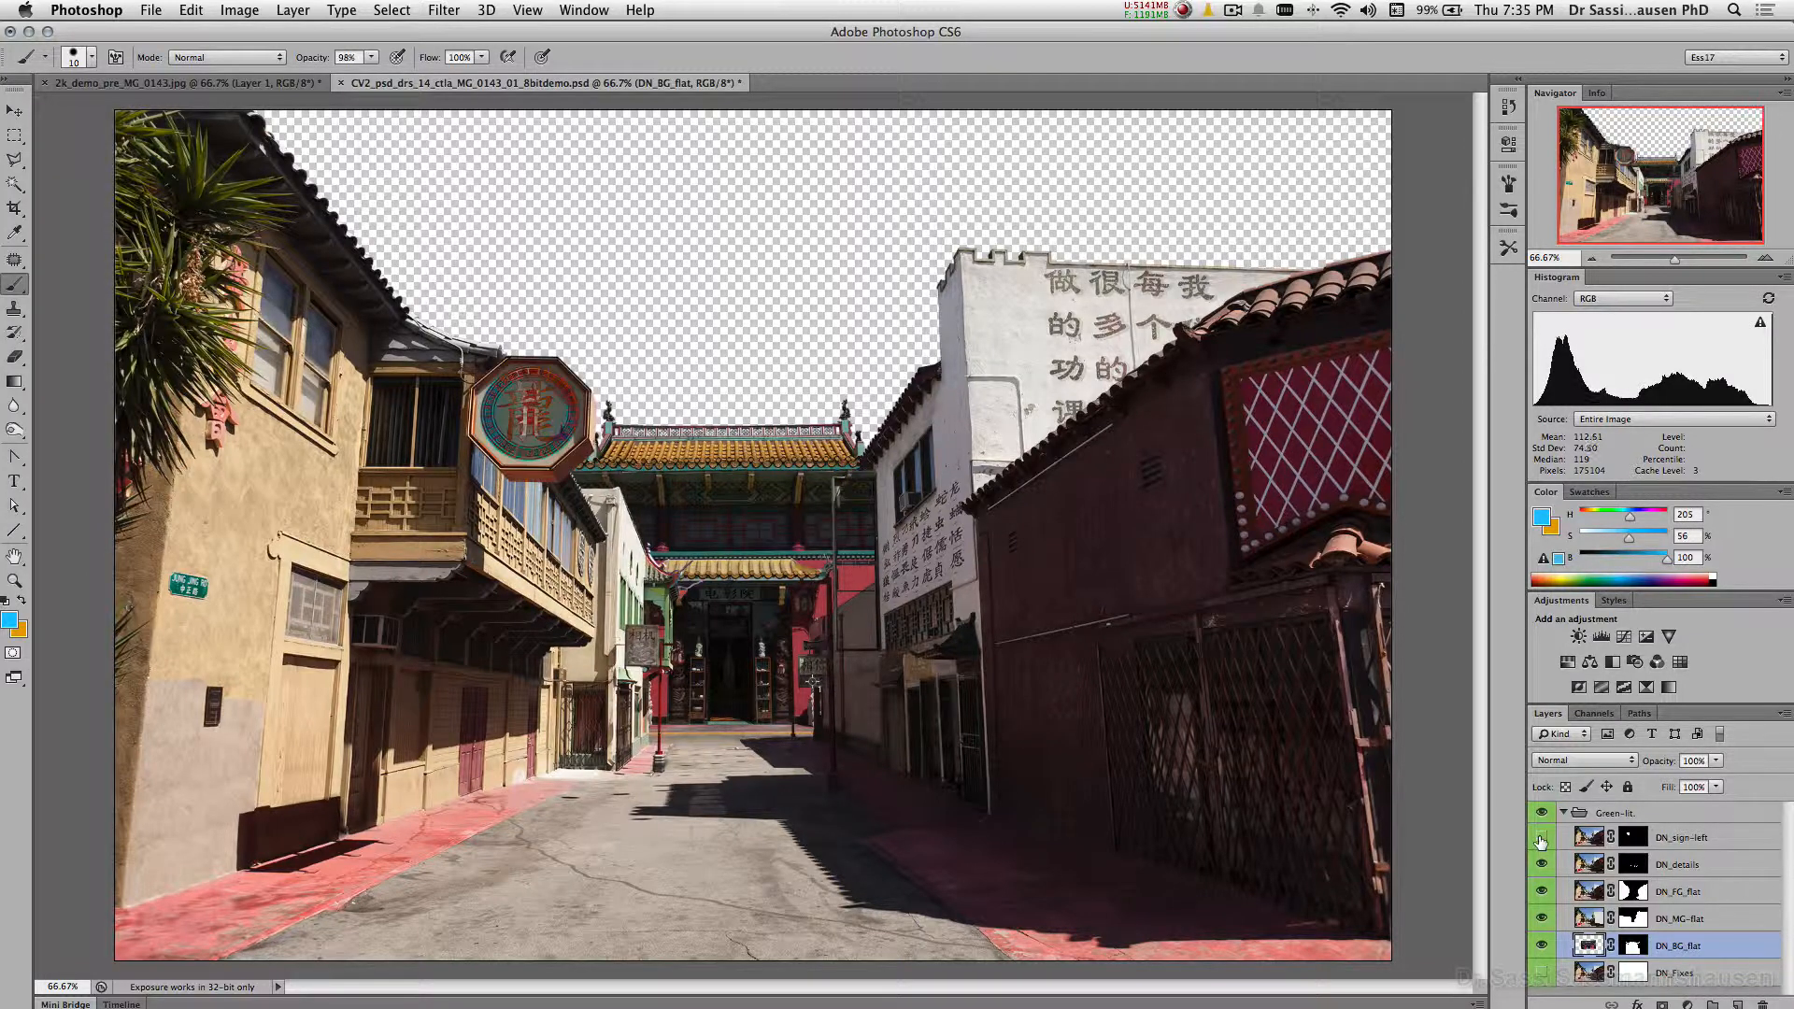
Step: Isolate the DN_details layer and examine its lamp posts, signs and roof pieces at 100% zoom
left_click(1541, 840)
left_click_drag(1540, 894, 1538, 950)
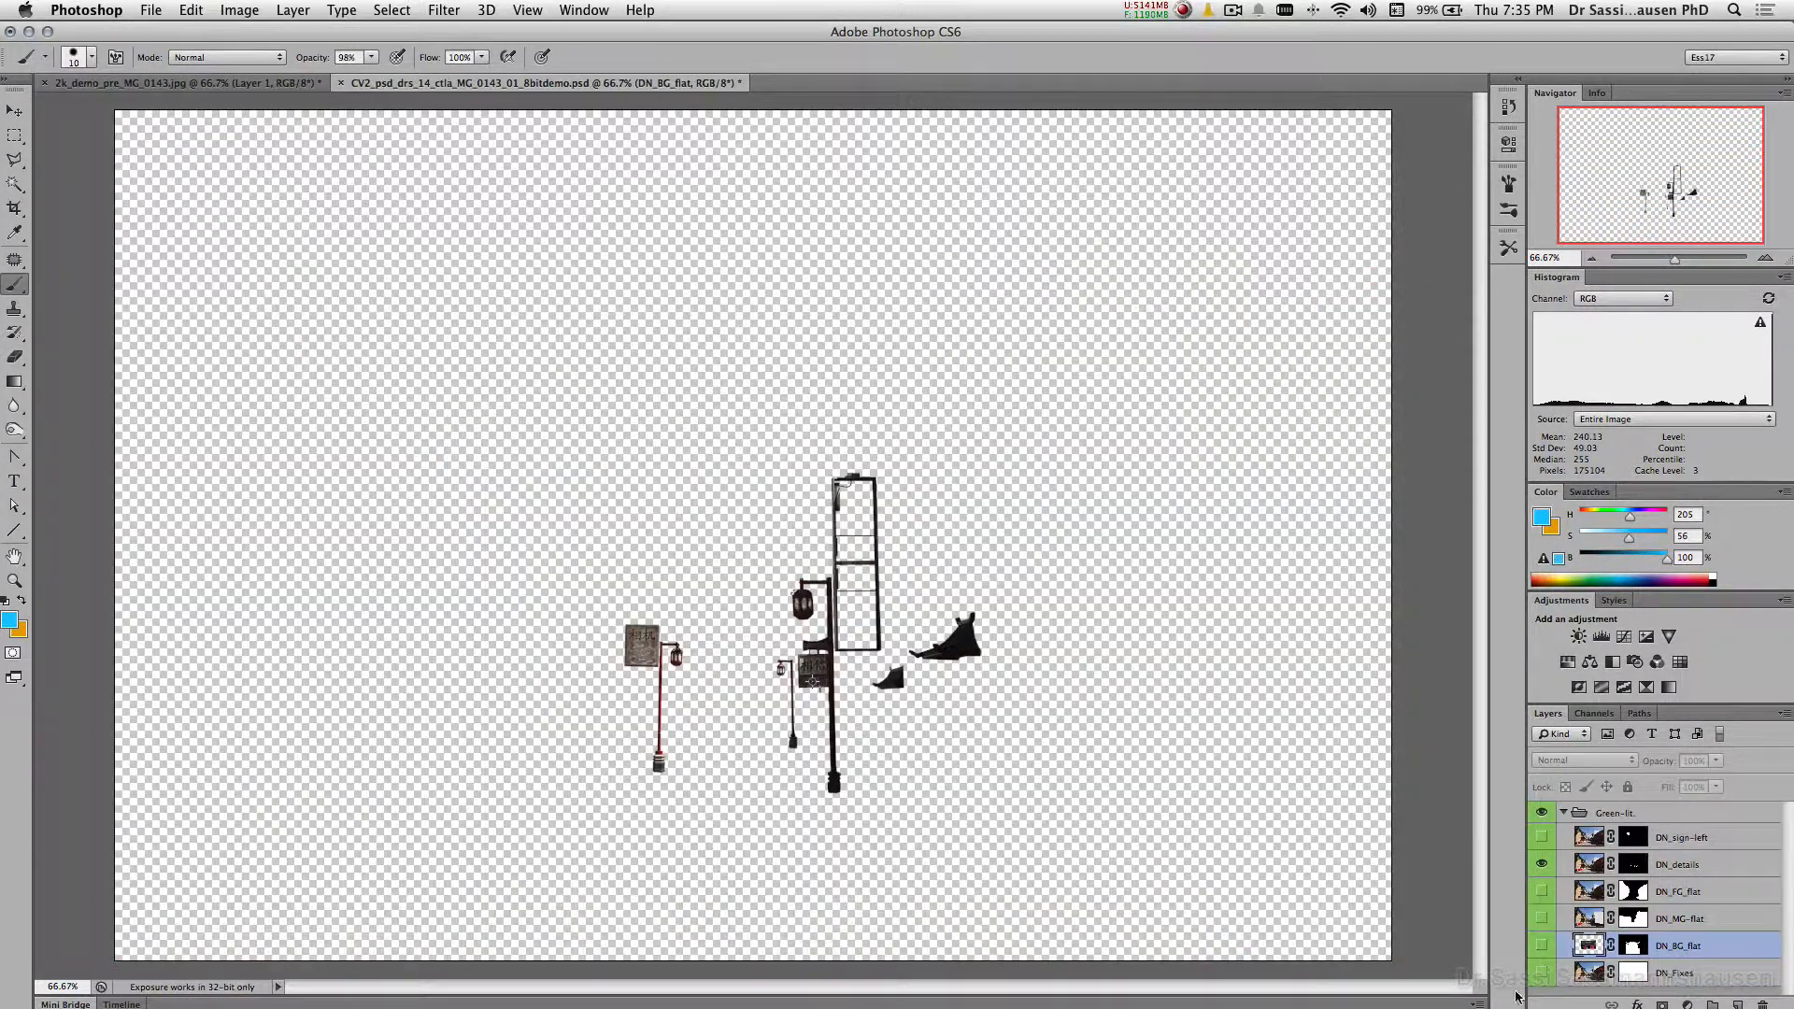
left_click(1765, 258)
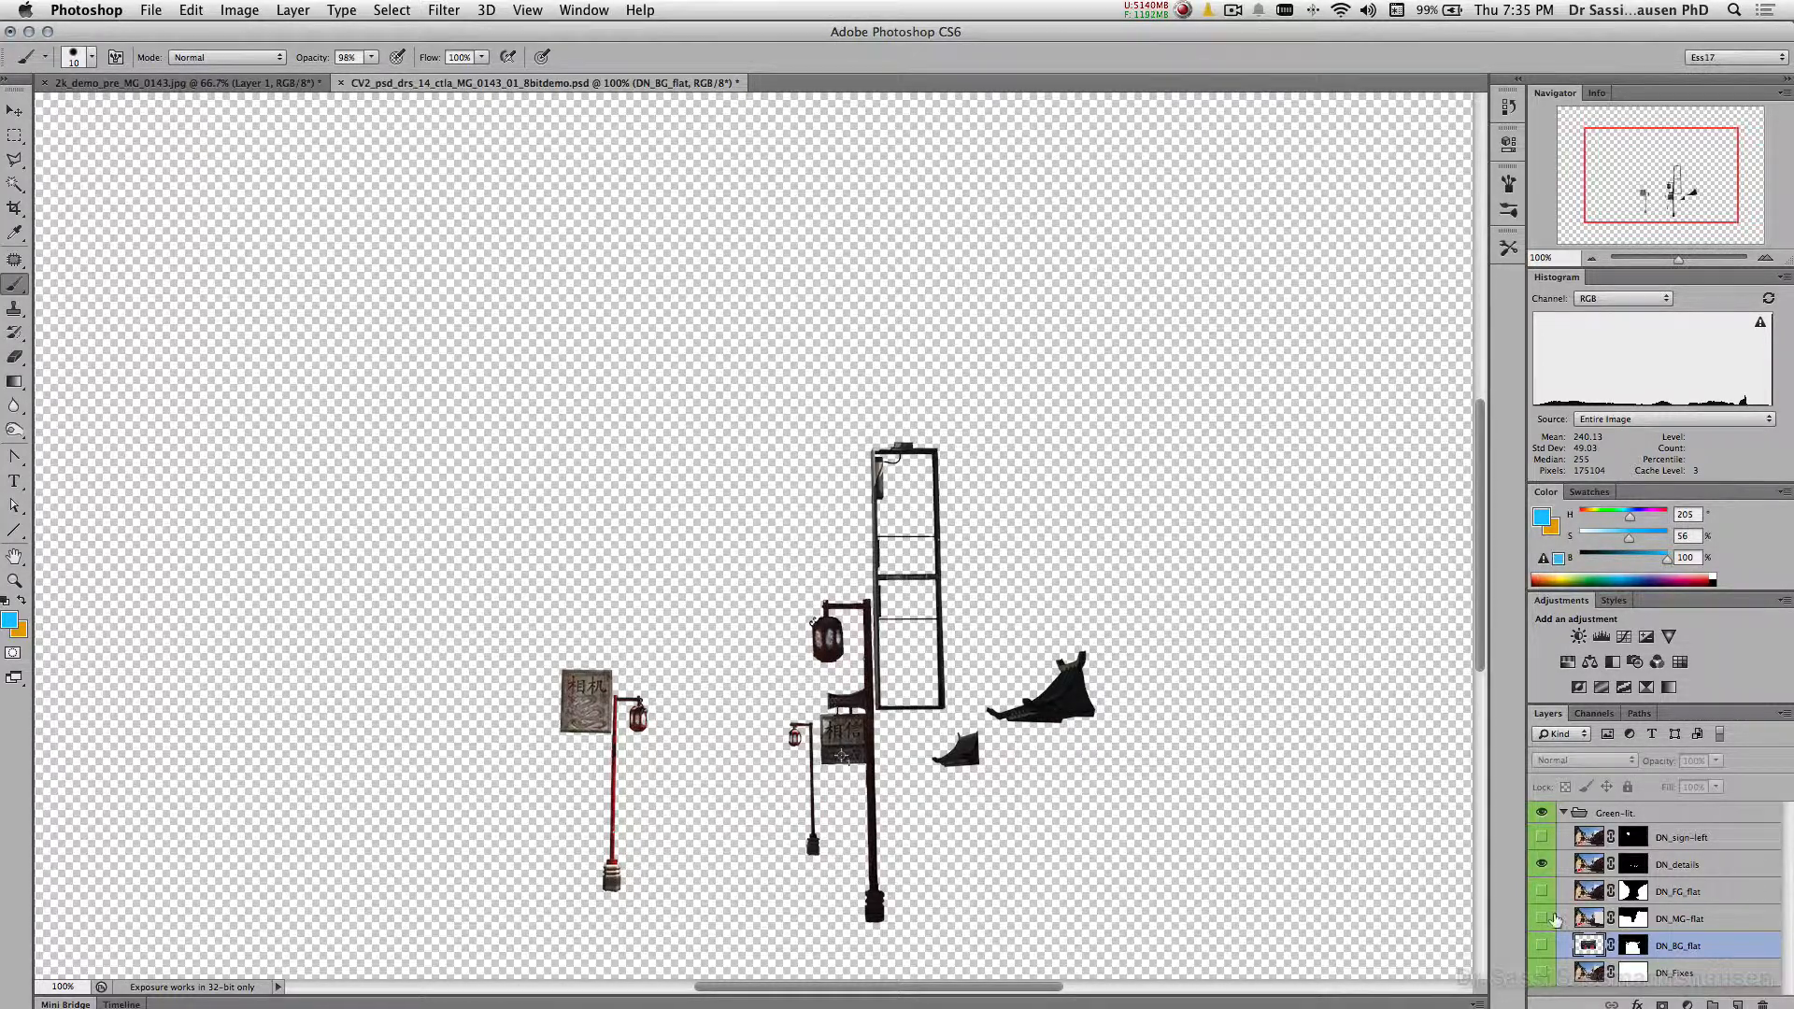
Step: Show all the scene layers again and compare the composite with and without DN_Fixes, leaving DN_Fixes hidden
left_click_drag(1542, 919, 1542, 973)
left_click(1541, 972)
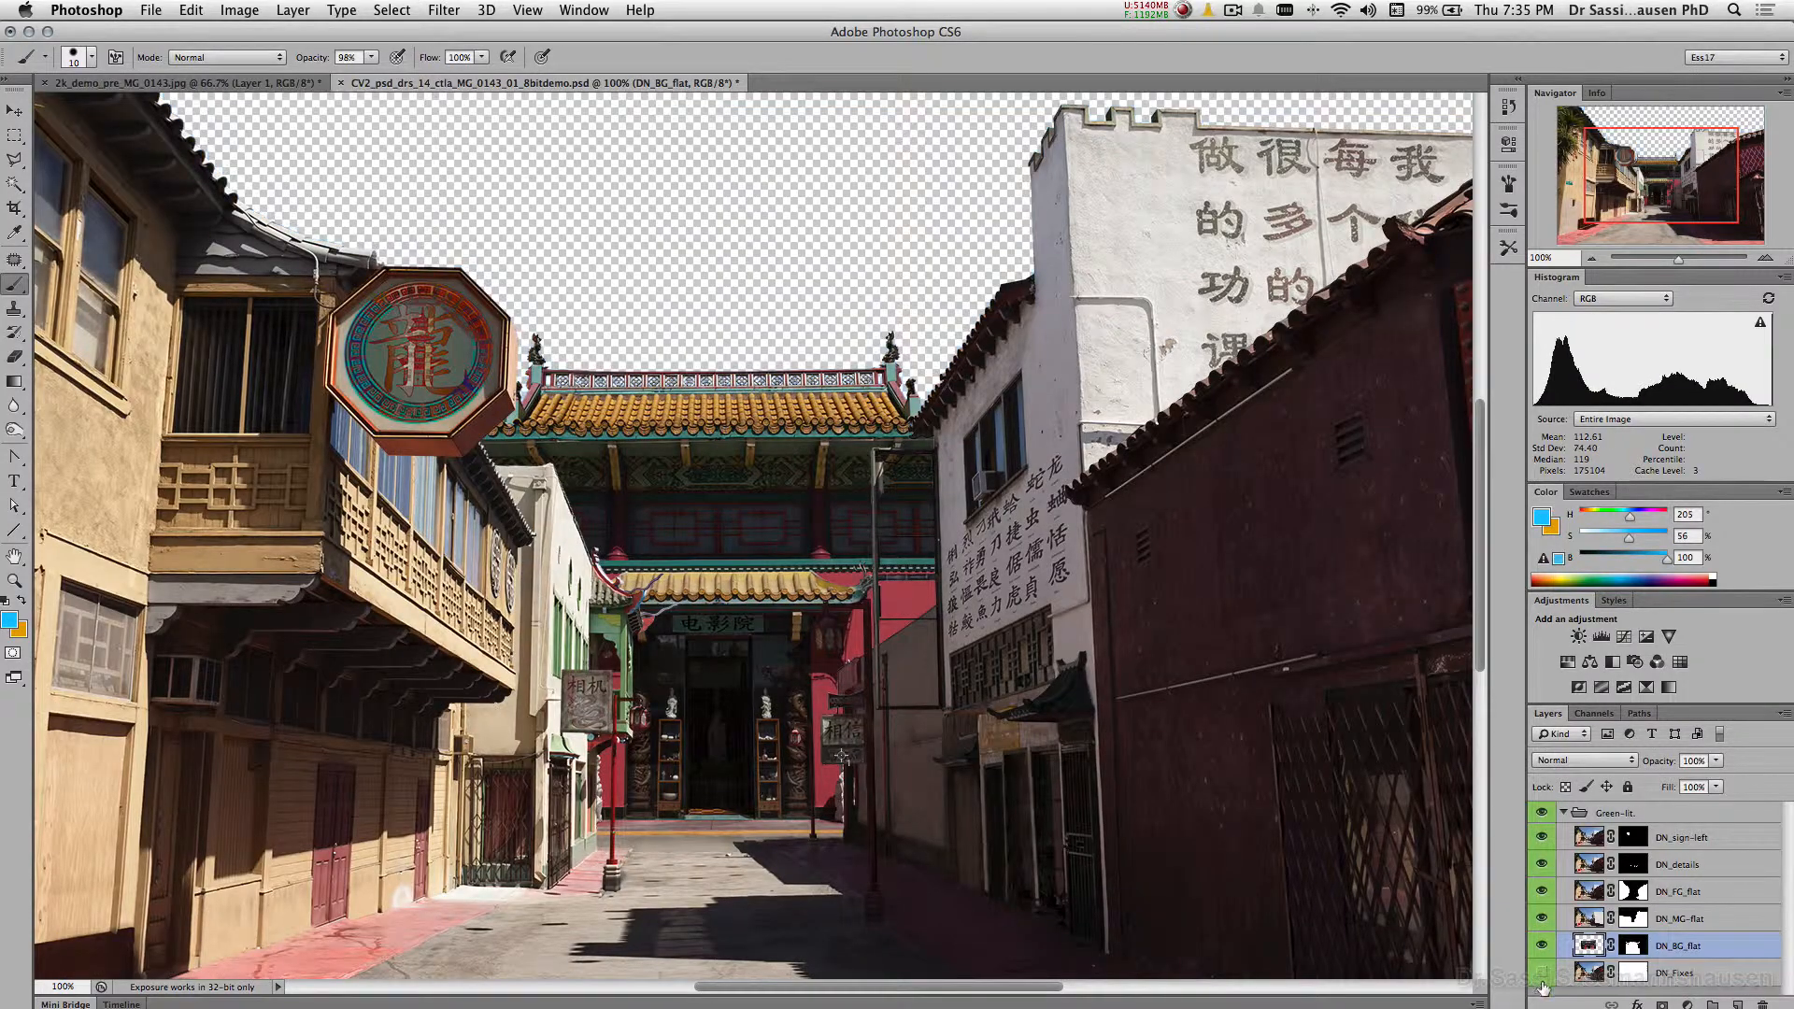
left_click(1542, 973)
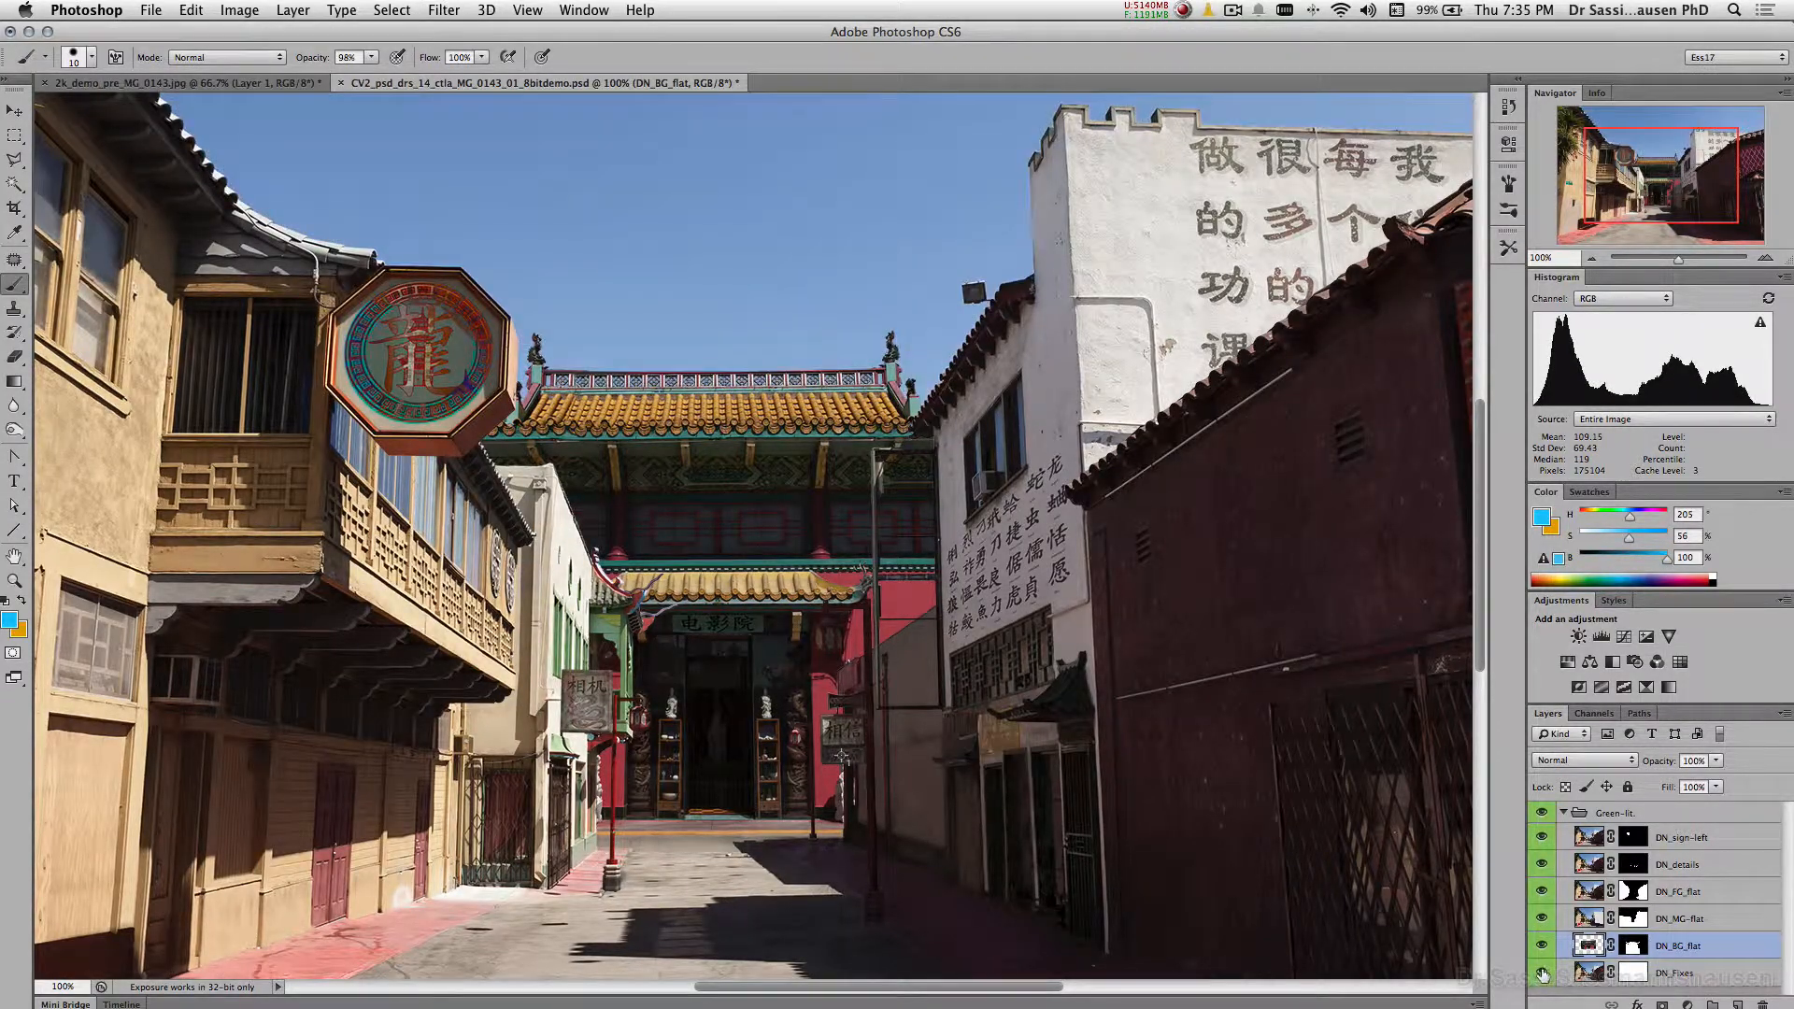
left_click(1542, 973)
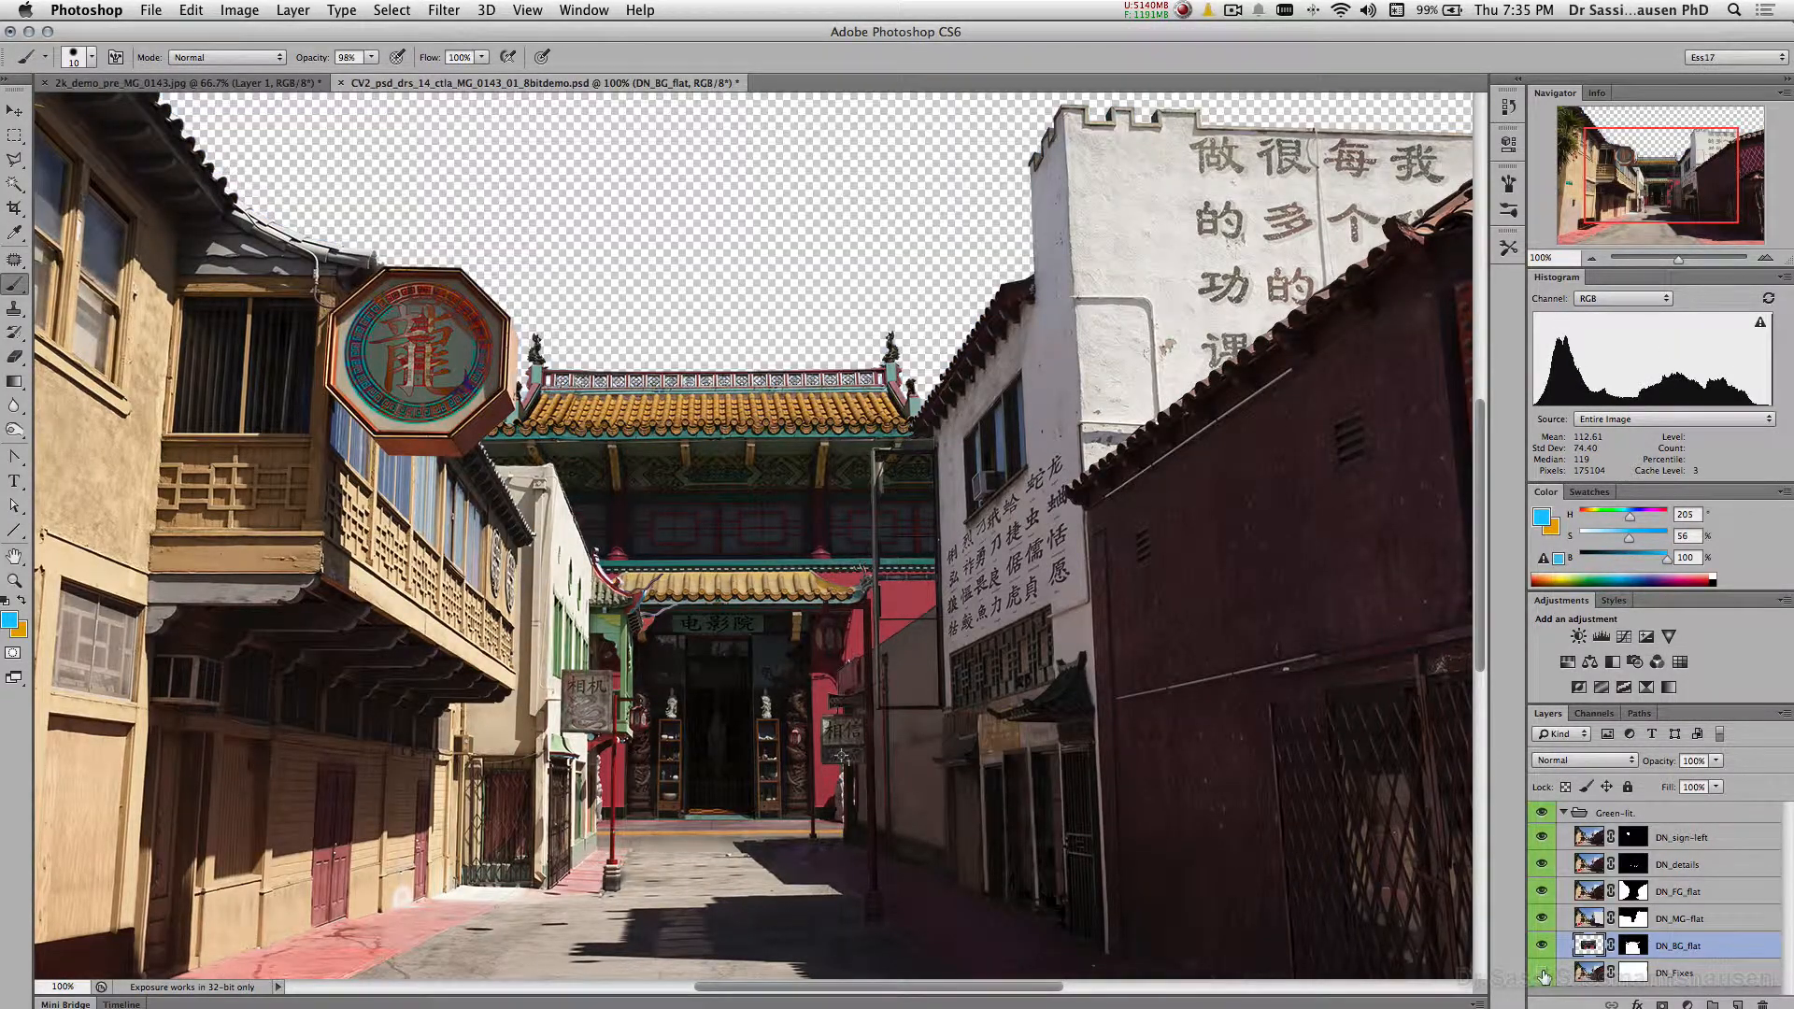
Step: Inspect the temple and the shaded doorways at 200% while toggling DN_Fixes, and return to the full image at 66.67%
left_click(1765, 257)
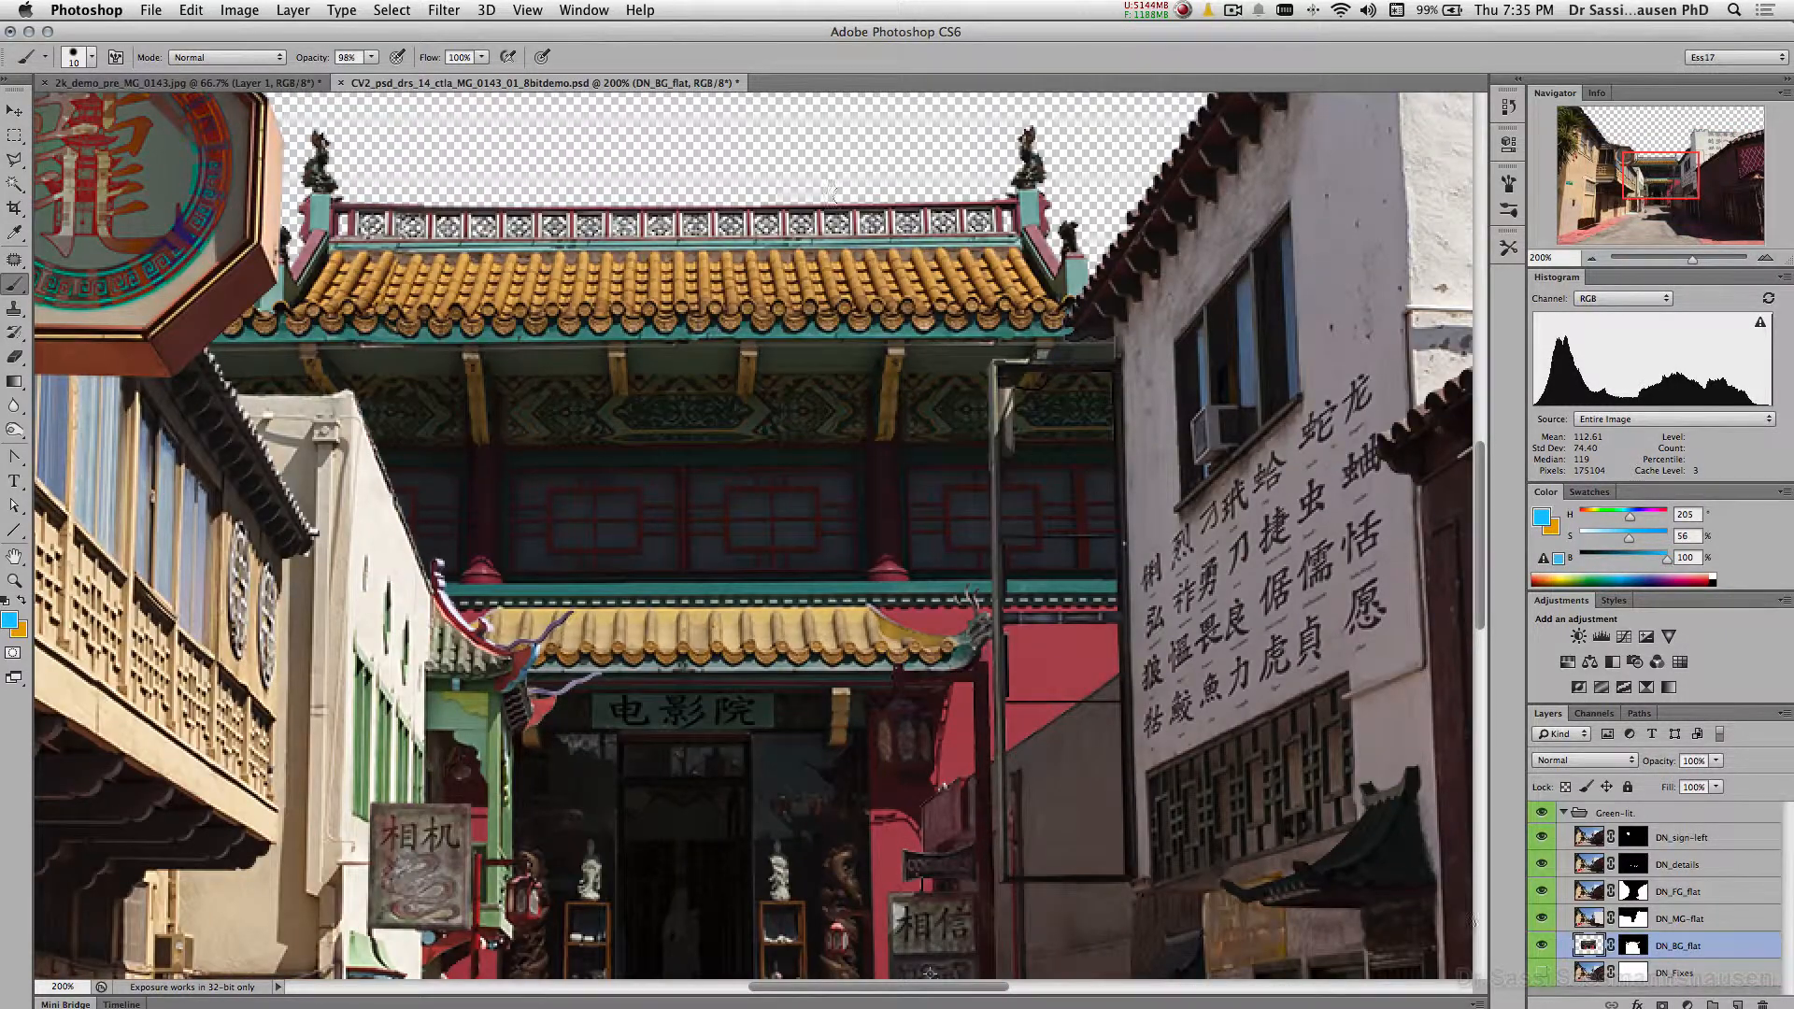
left_click(1542, 972)
left_click(1542, 972)
left_click_drag(1658, 185, 1668, 231)
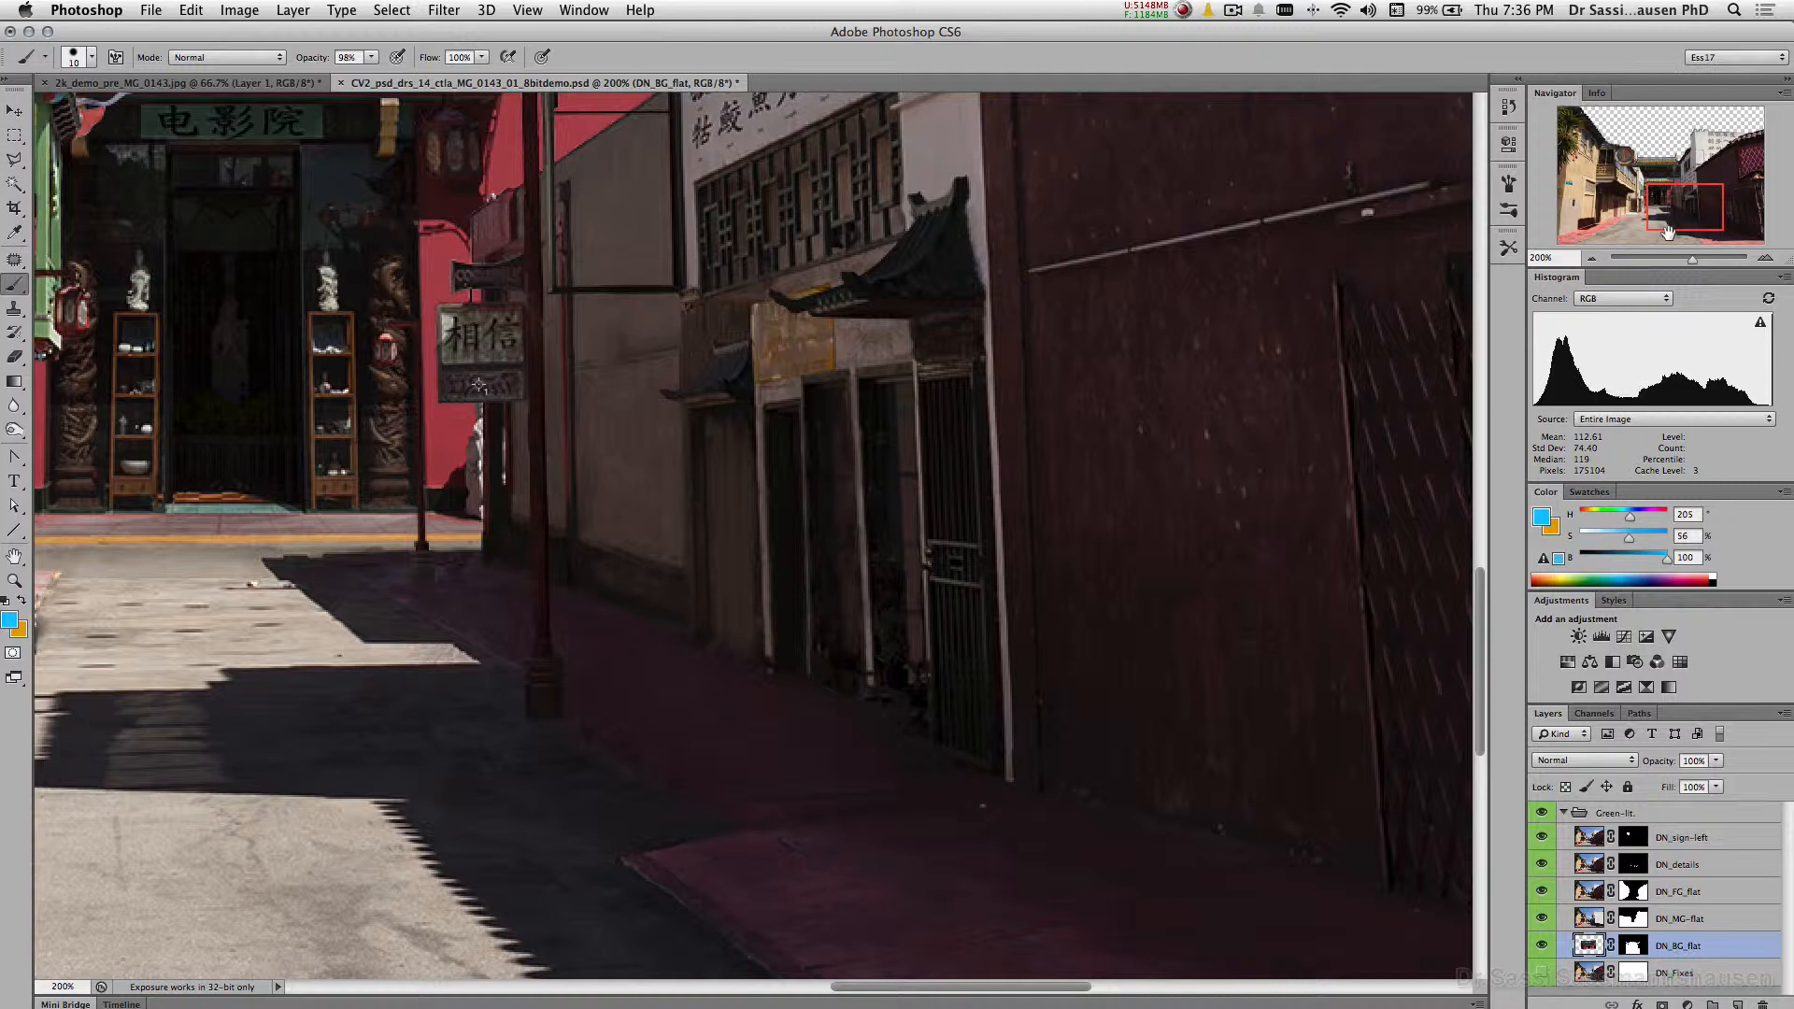
left_click(1592, 259)
left_click(1591, 259)
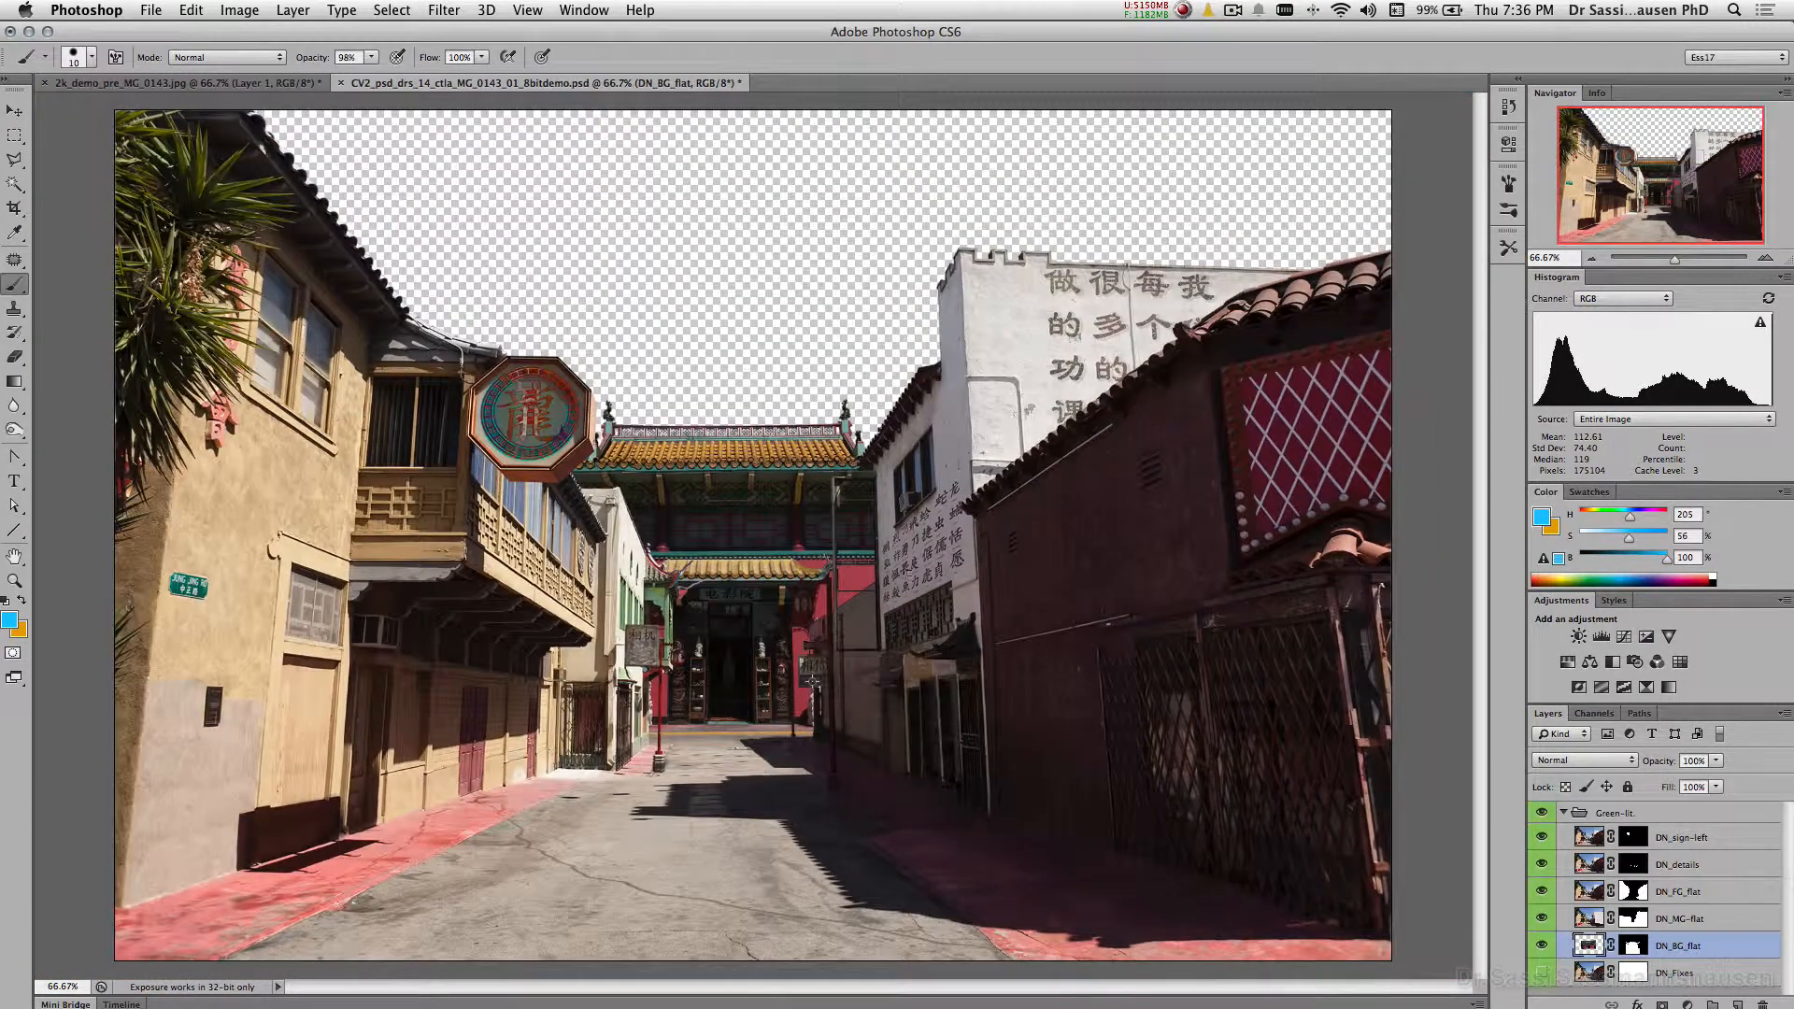